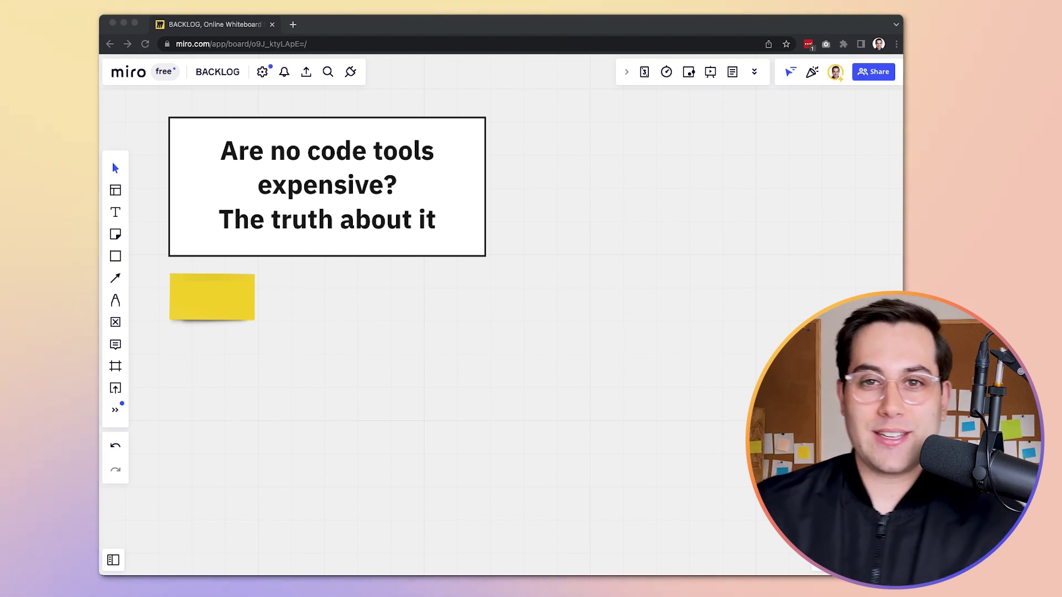
Step: Copy the blank yellow sticky note into a row of four
left_click(255, 326)
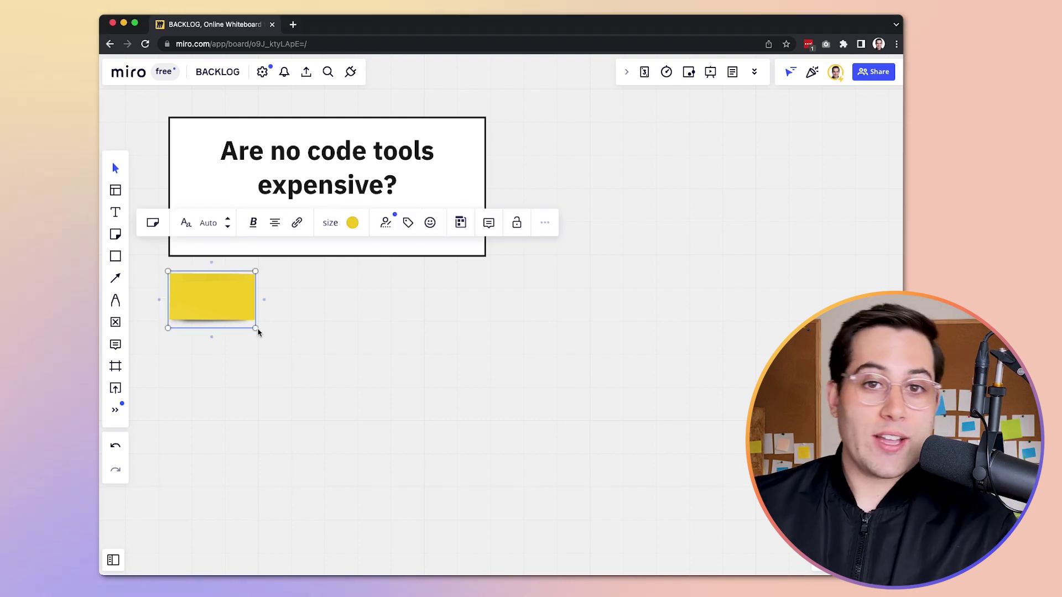
key("ctrl+v")
left_click_drag(321, 339, 309, 308)
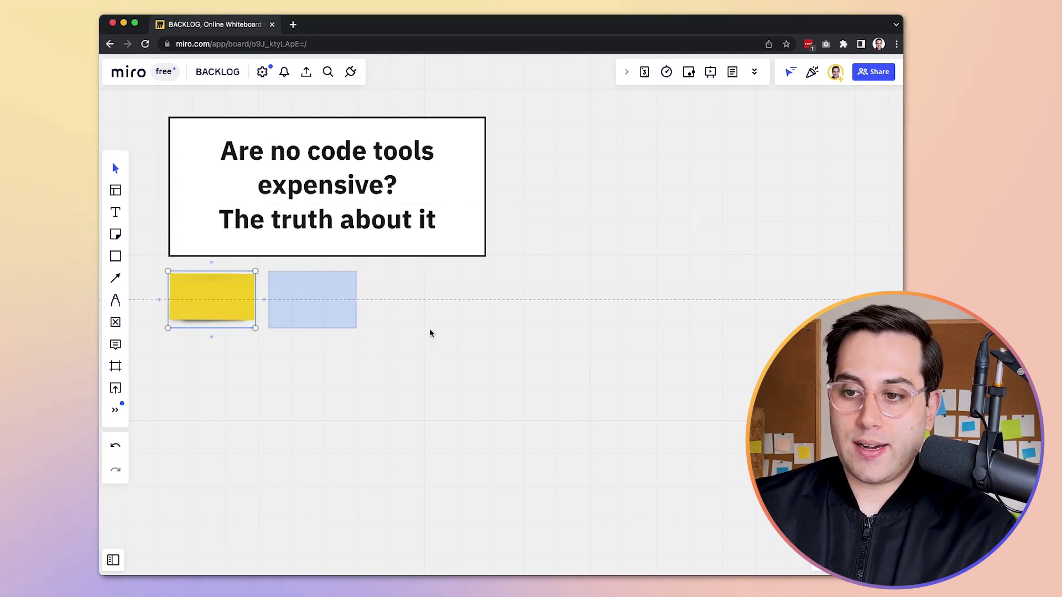
key("ctrl+d")
key("ctrl+d")
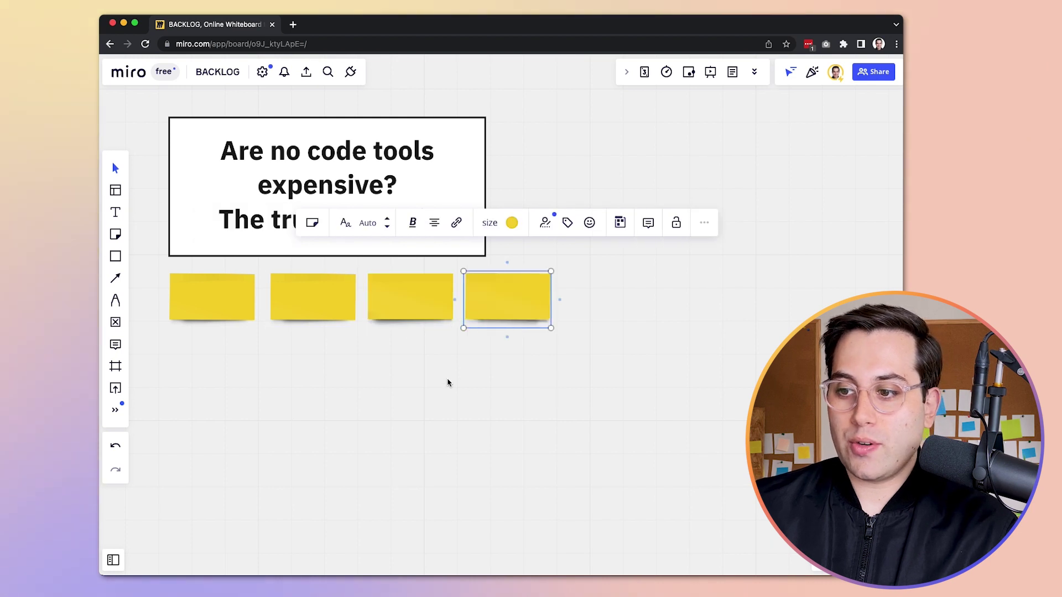
left_click(448, 379)
Step: Label the first four stickies Bubble, Webflow, Softr and Adalo
left_click(228, 302)
left_click(228, 305)
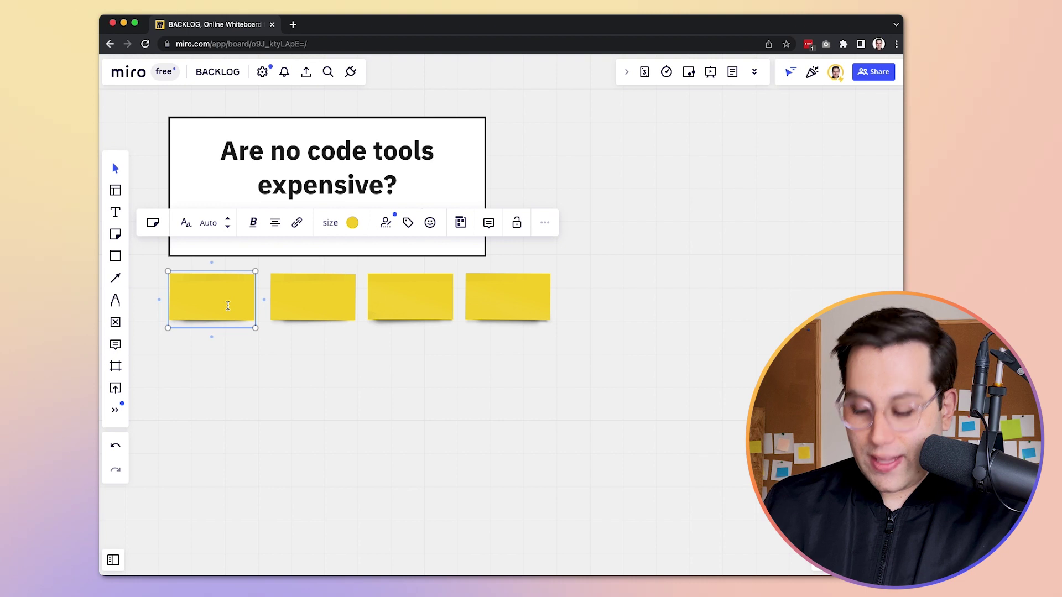
type("Bubble")
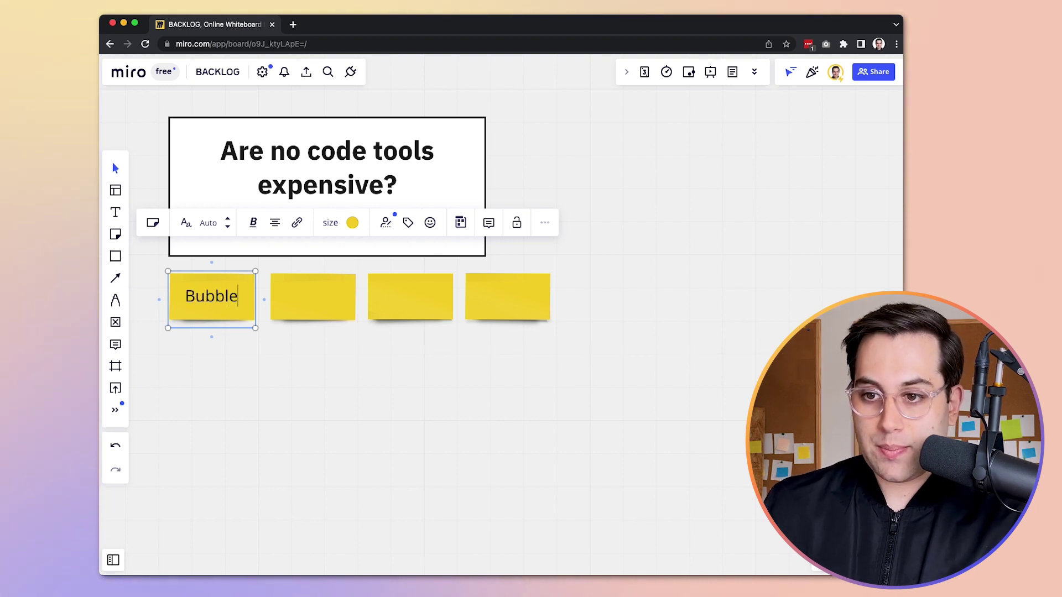
double_click(319, 301)
type("Webflow")
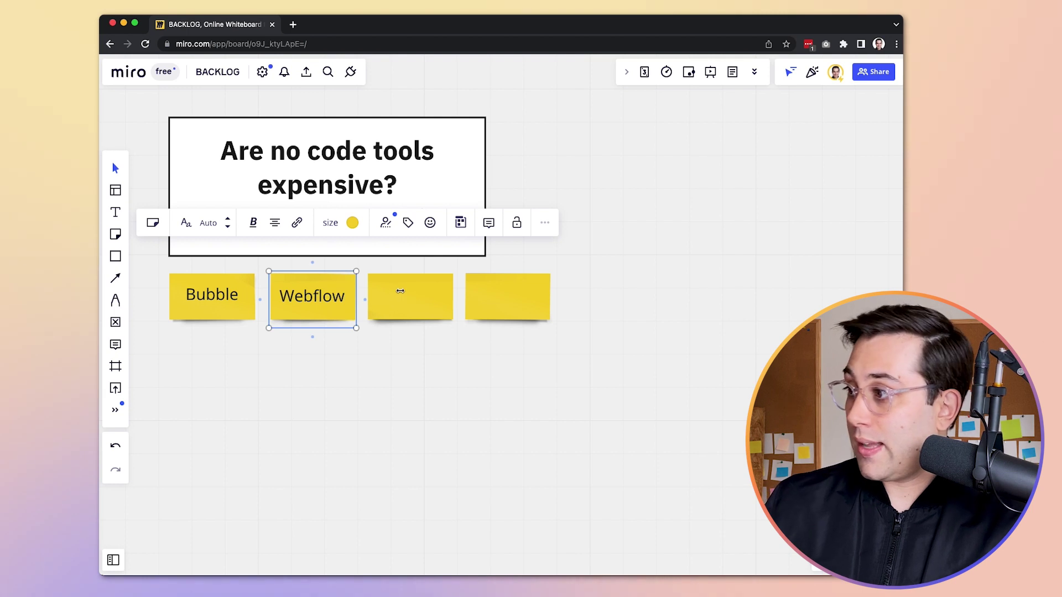
double_click(418, 296)
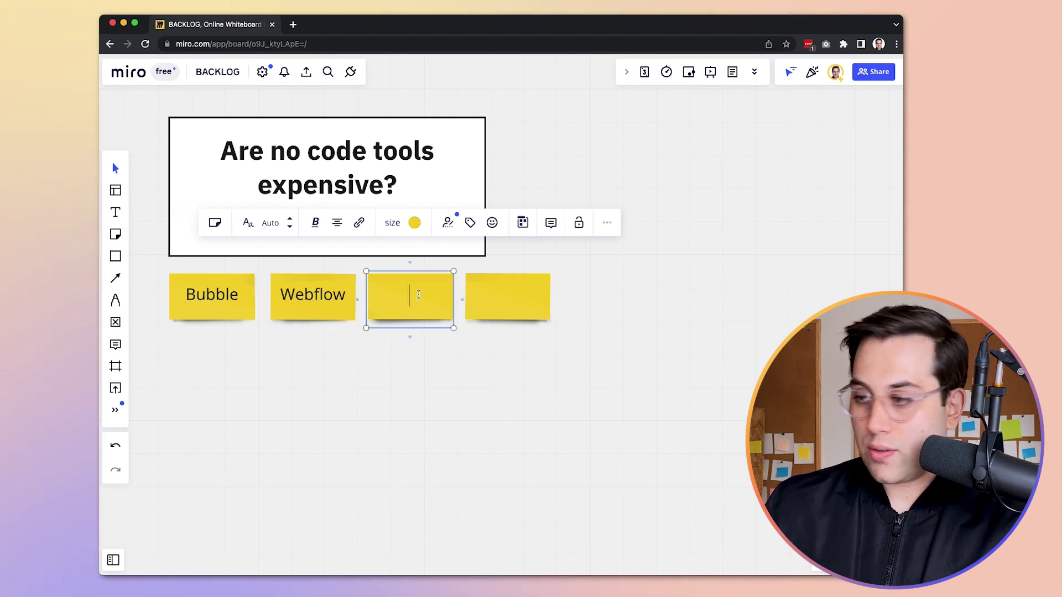
type("Softr")
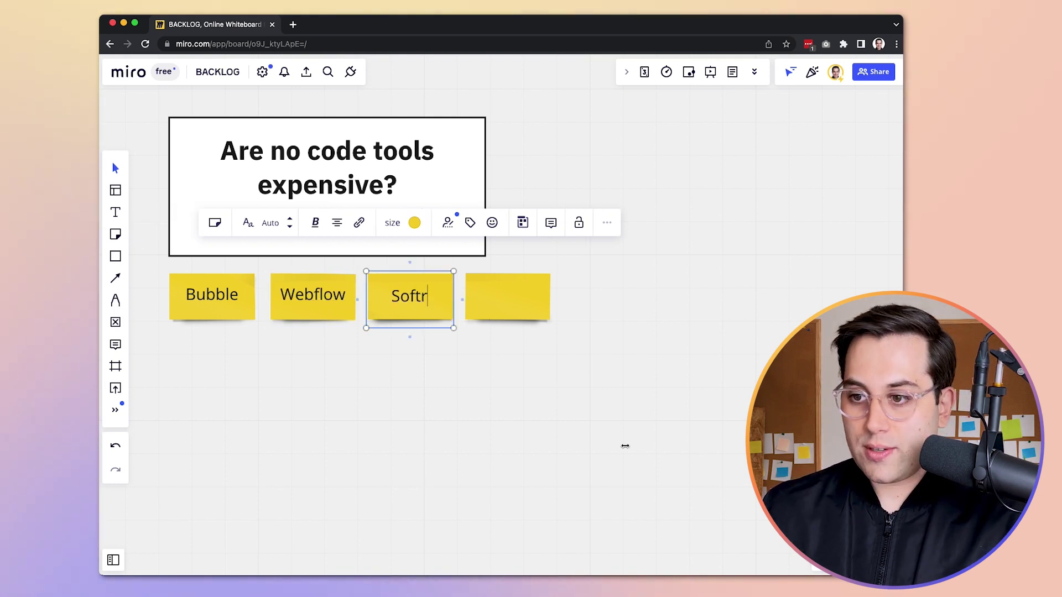
key("Tab")
type("Adalo")
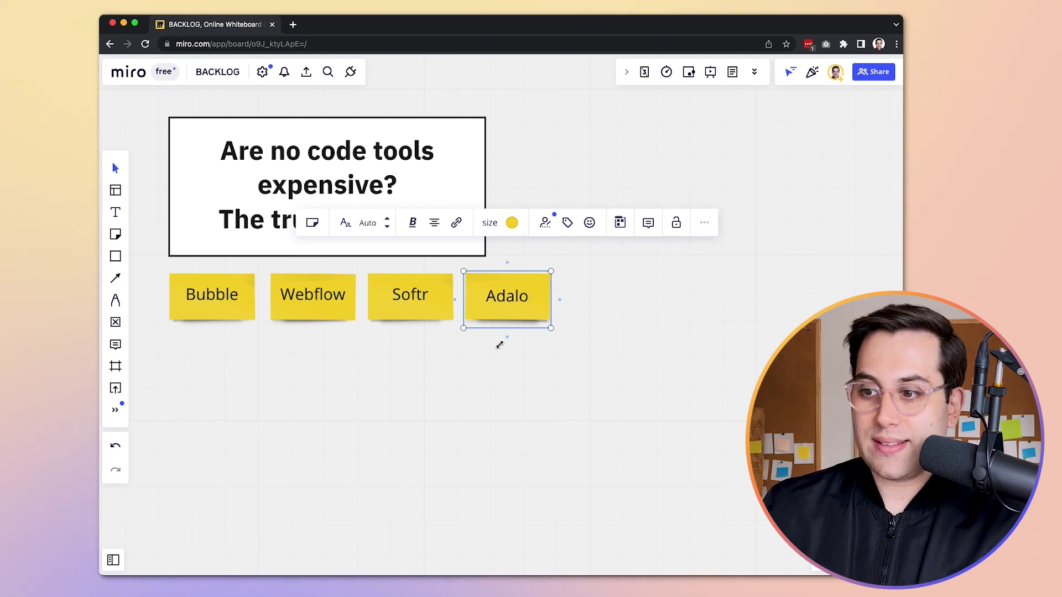
left_click(523, 375)
Step: Duplicate the Adalo sticky twice and label the copies Glide and Airtable
left_click(536, 299)
key("super+d")
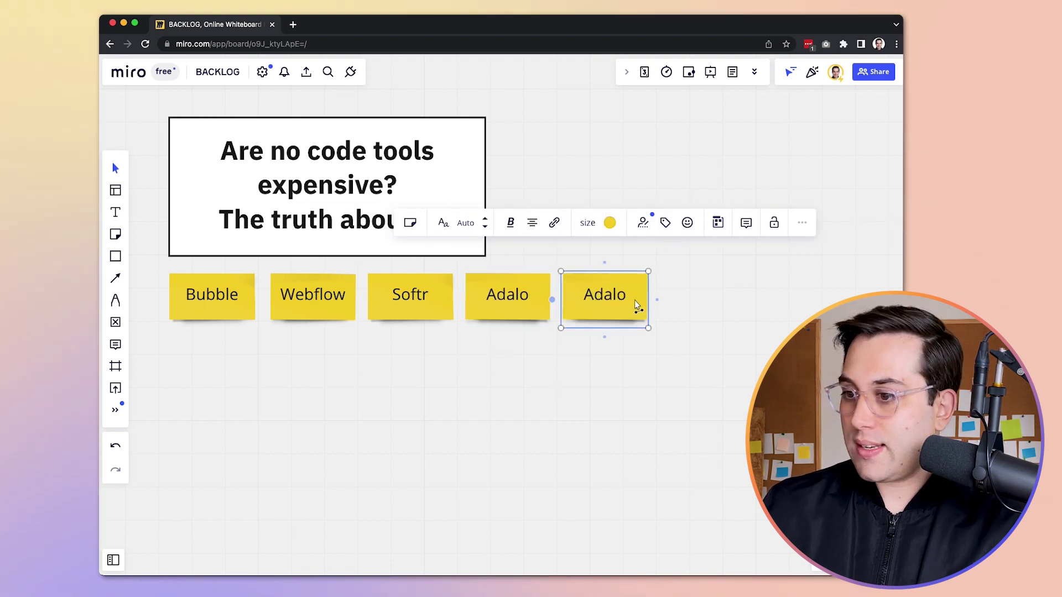
double_click(635, 304)
type("Glide")
key("Escape")
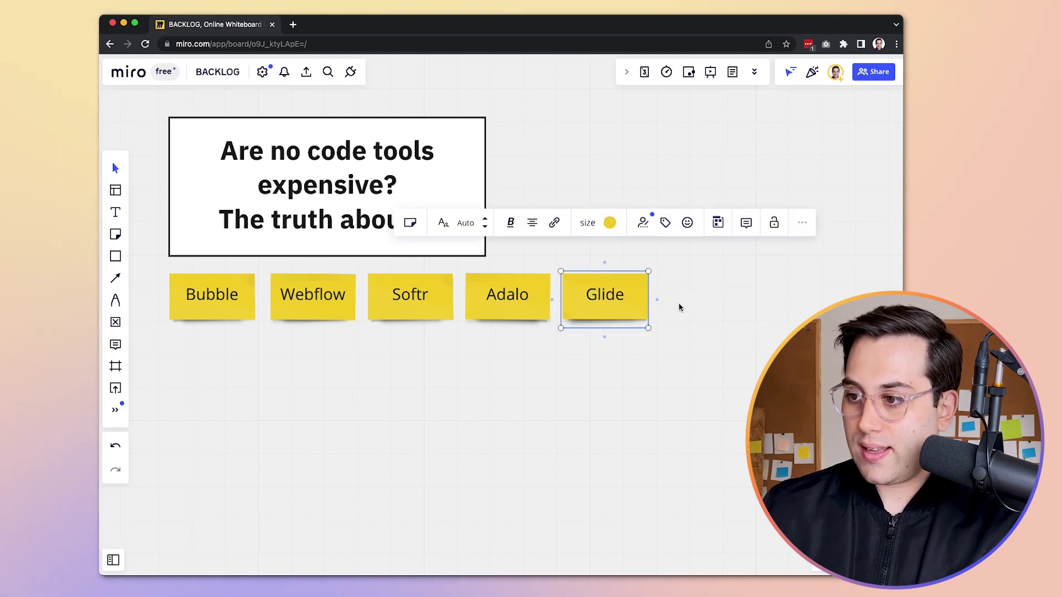
key("super+d")
type("Airtable")
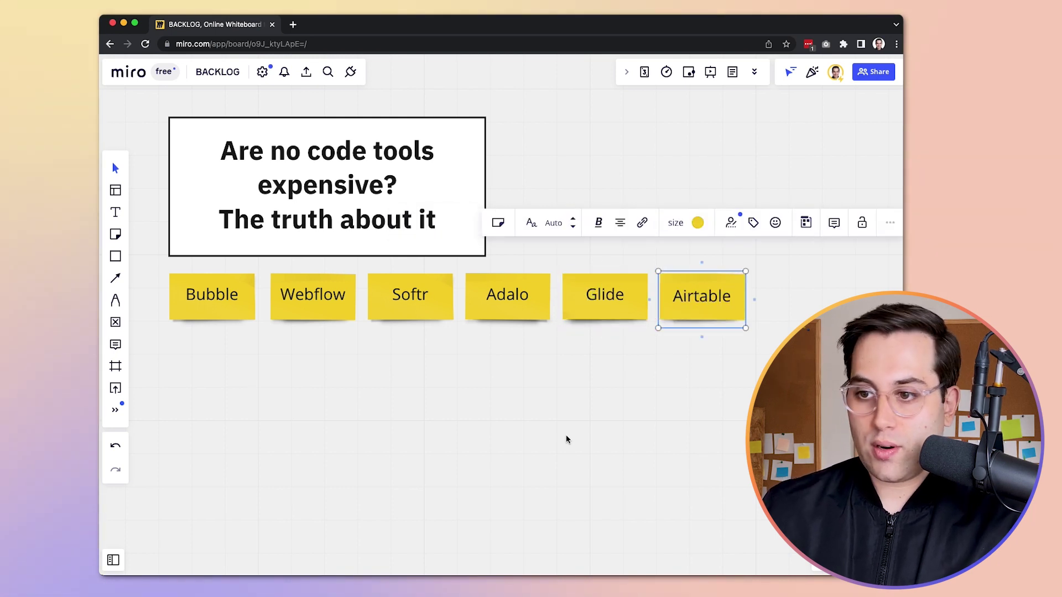
left_click(565, 440)
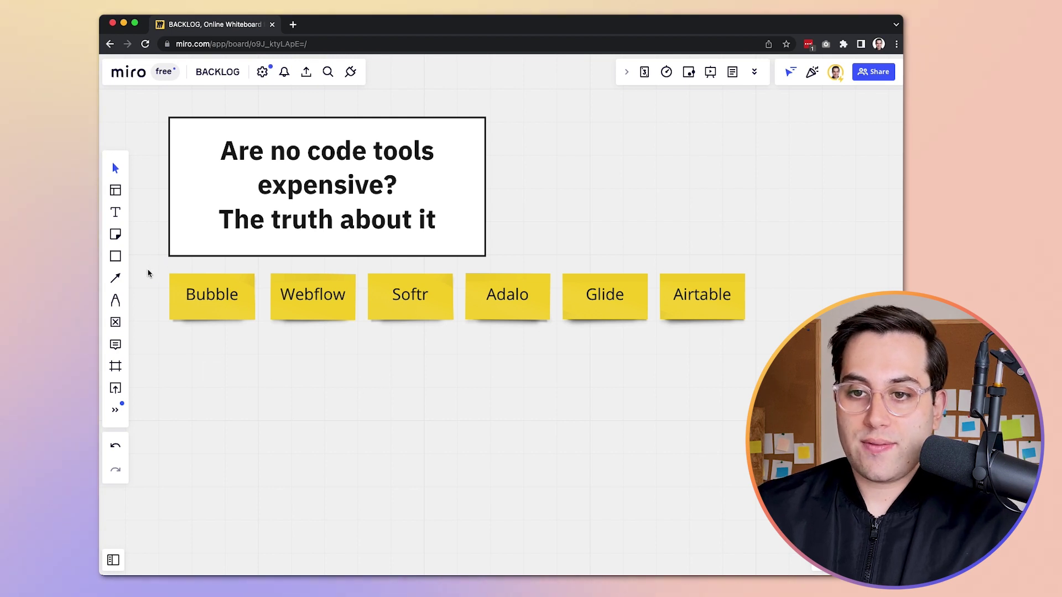
Step: Draw a white rectangle below the Bubble sticky note
left_click(115, 257)
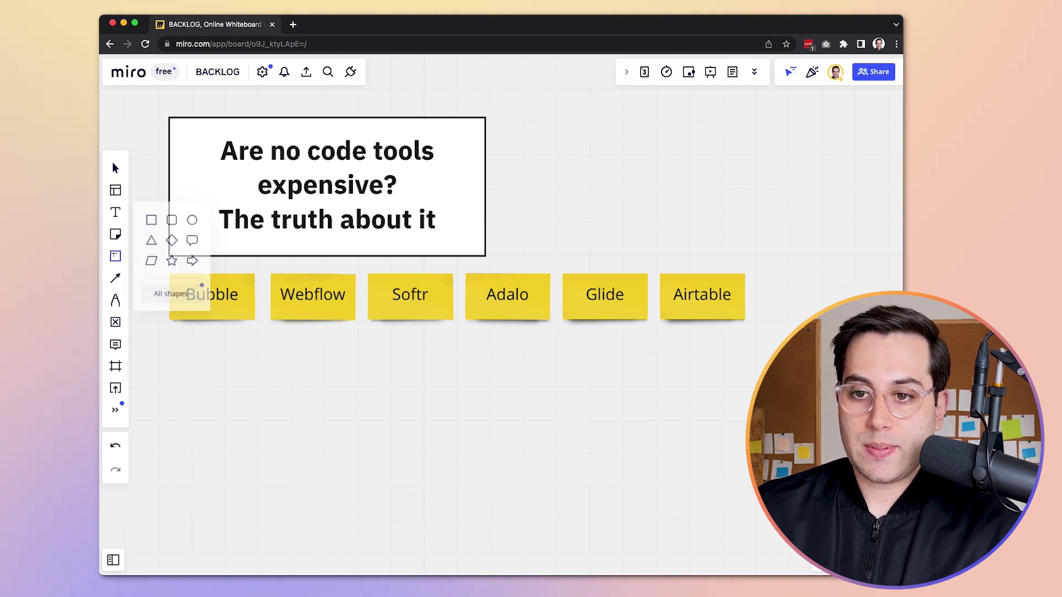
left_click(151, 221)
left_click_drag(169, 332, 252, 364)
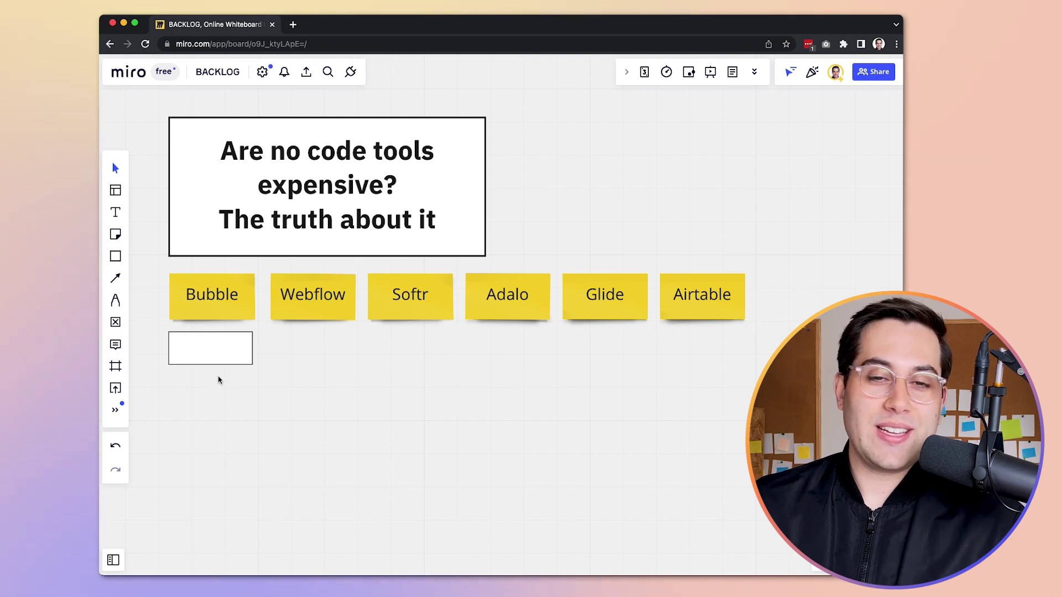
left_click(211, 352)
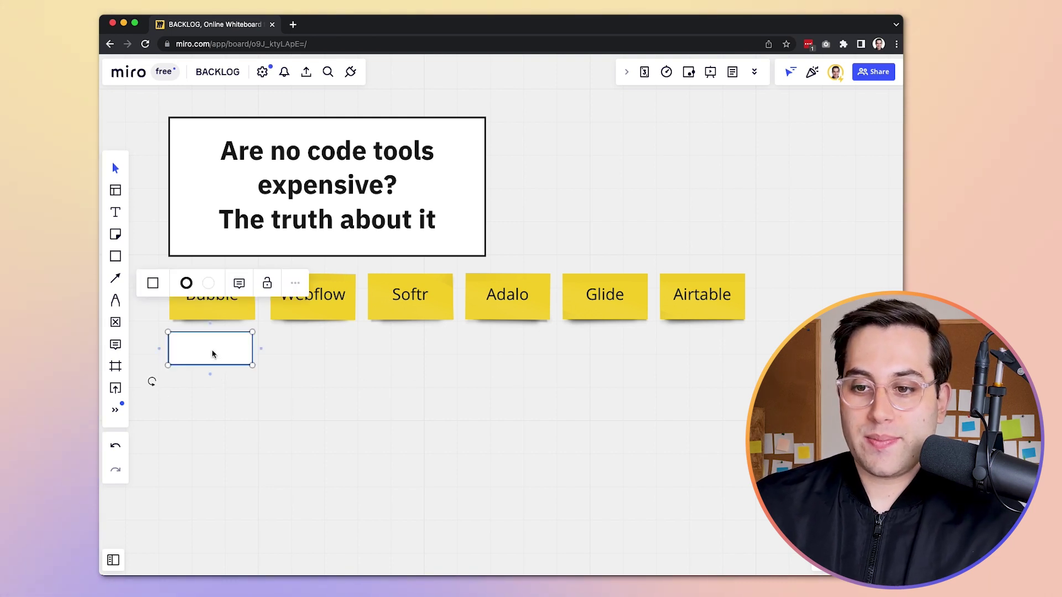
left_click(283, 362)
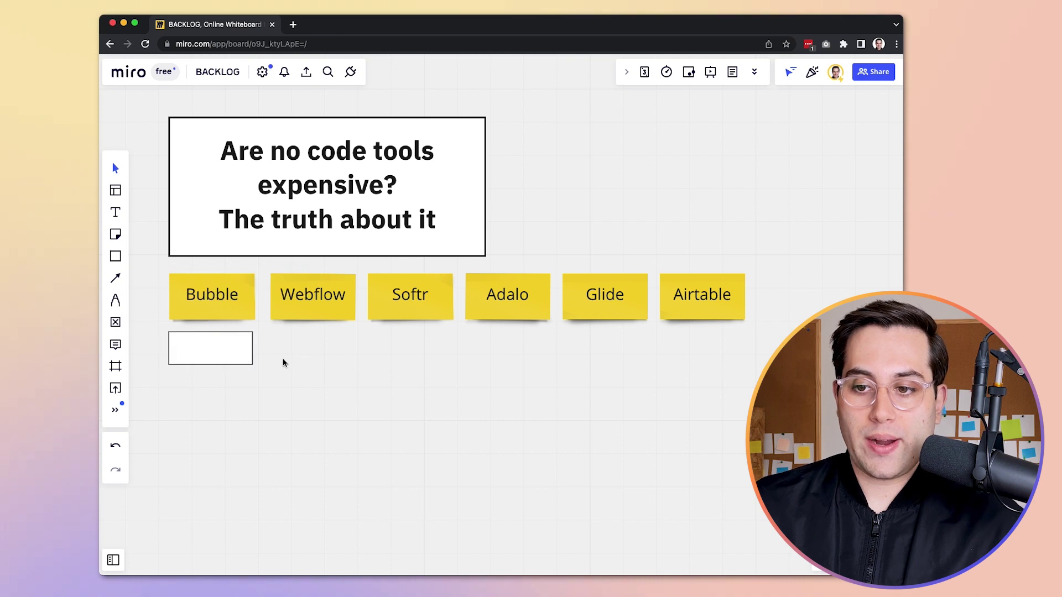
Step: Duplicate the rectangle along the row so there are six boxes
left_click(197, 359)
key("super+d")
key("super+d")
key("super+d")
key("super+d")
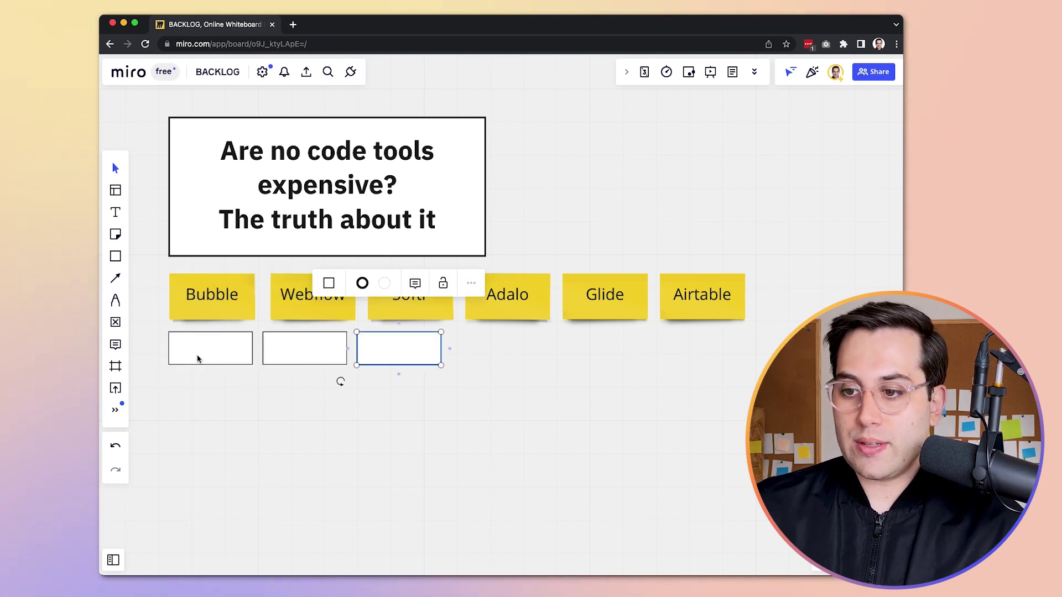
key("super+d")
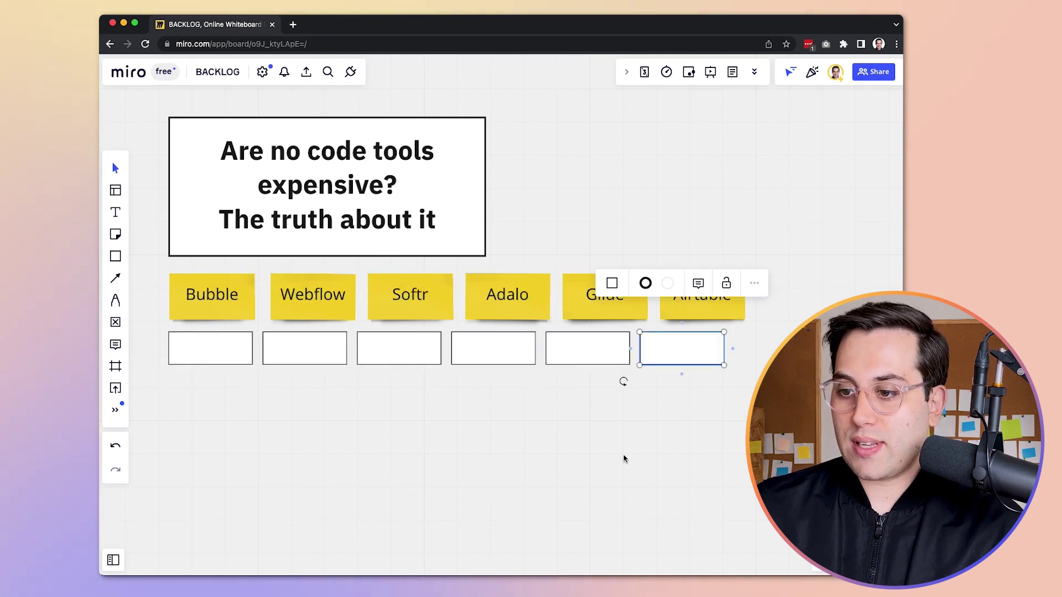
left_click(437, 444)
Step: Start editing the text inside the box under Bubble
double_click(204, 350)
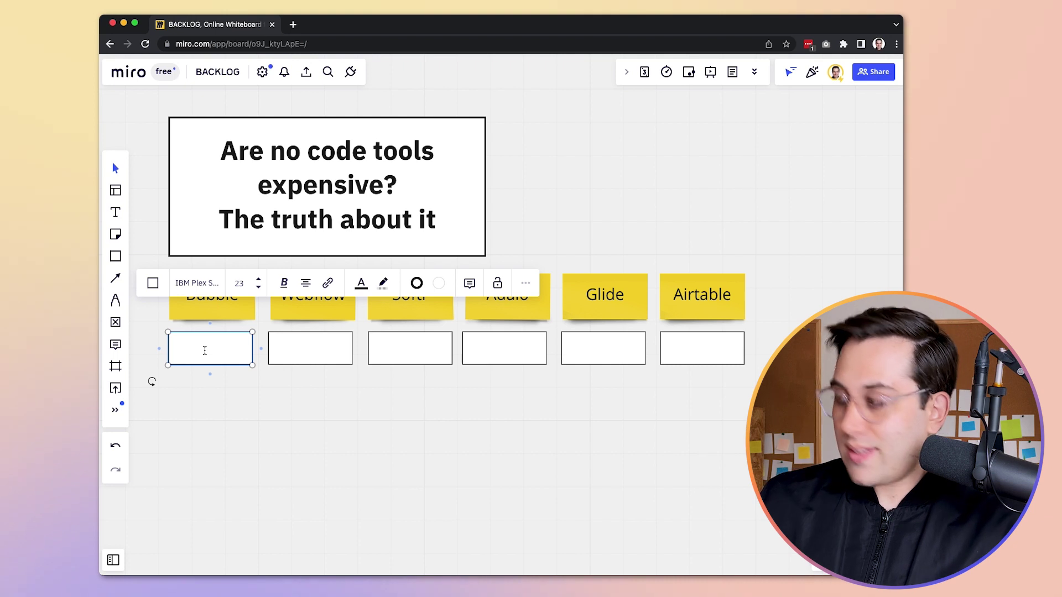
Step: Enter '$25/mo annual' in Bubble's box and make the copy below read '$29/mo monthly'
type("$25")
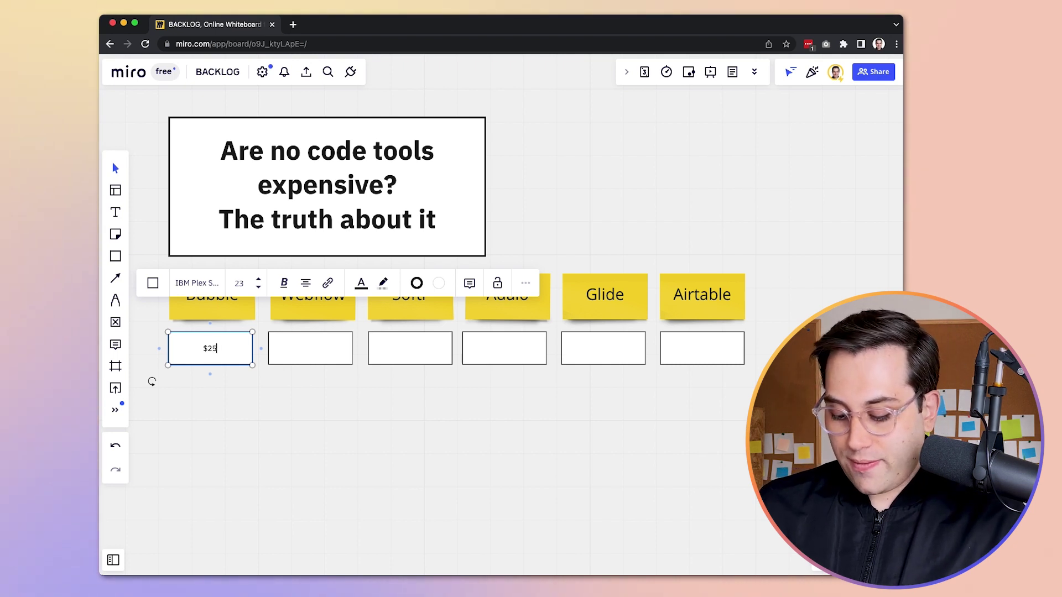
type("/mo")
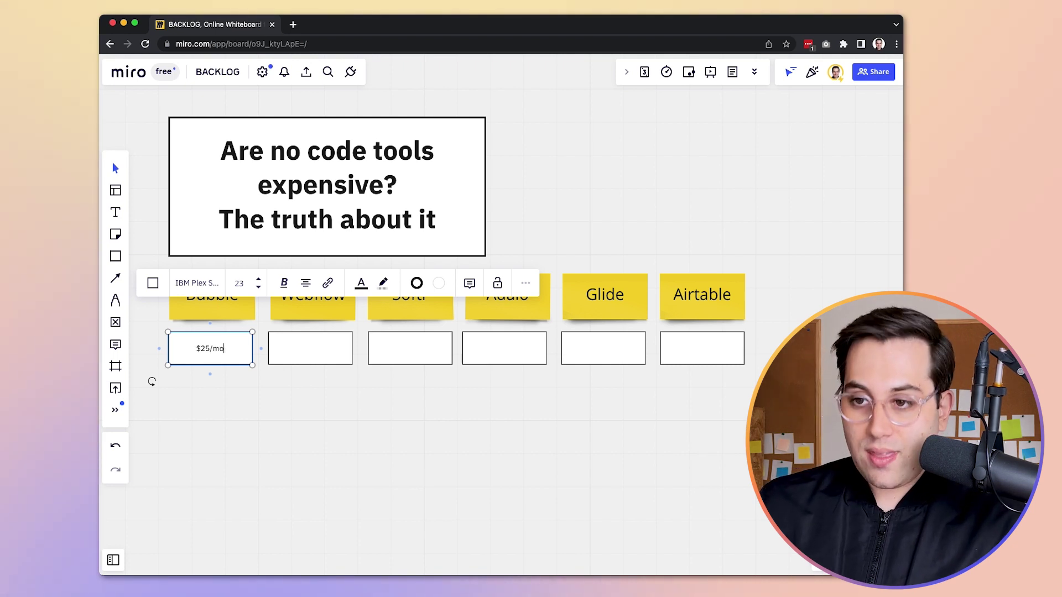
type(" annual")
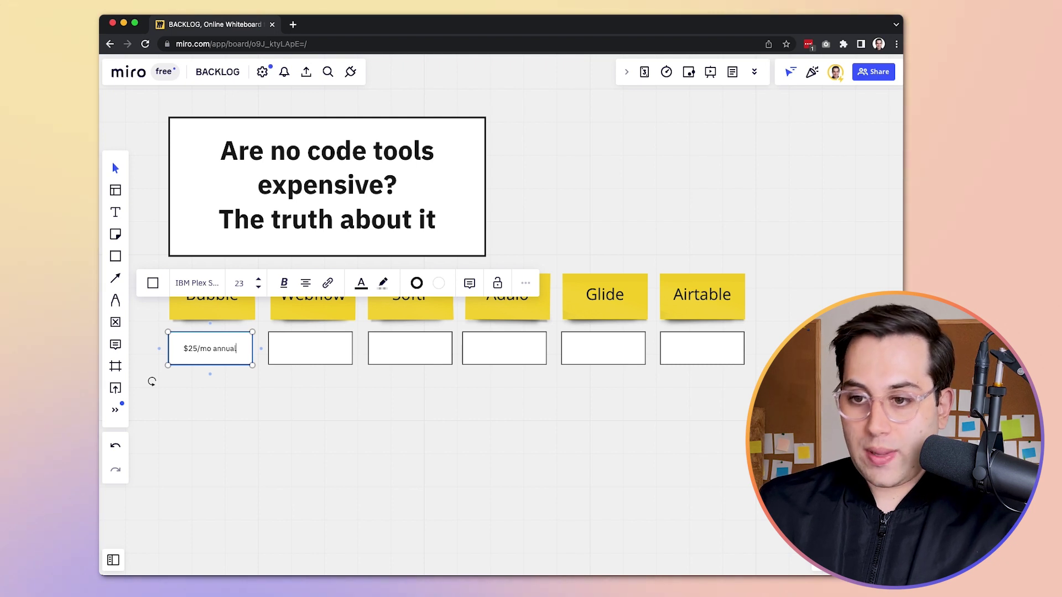
left_click(211, 432)
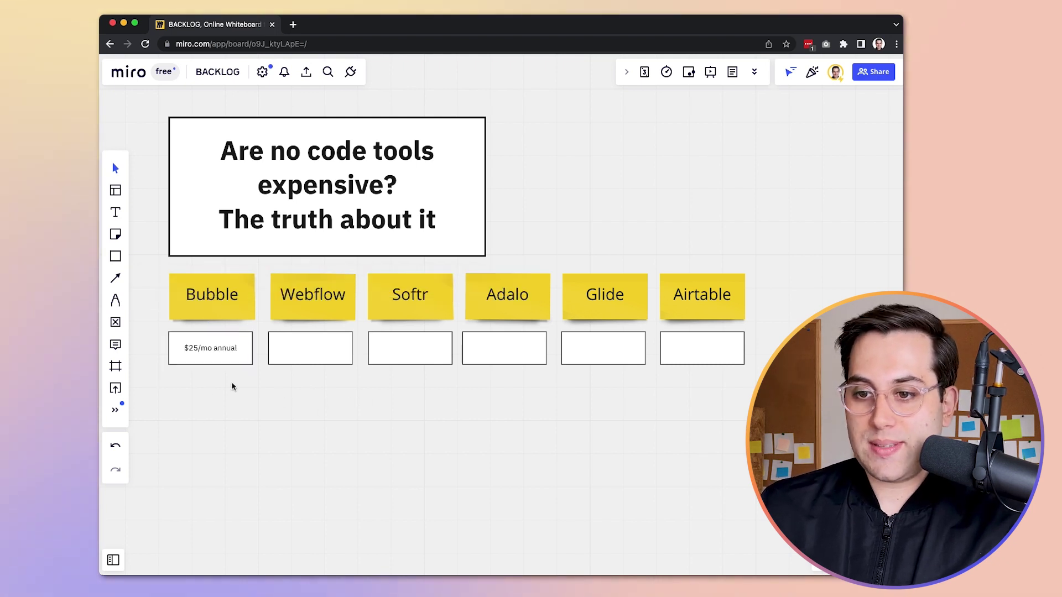
scroll(233, 392, "up", 2)
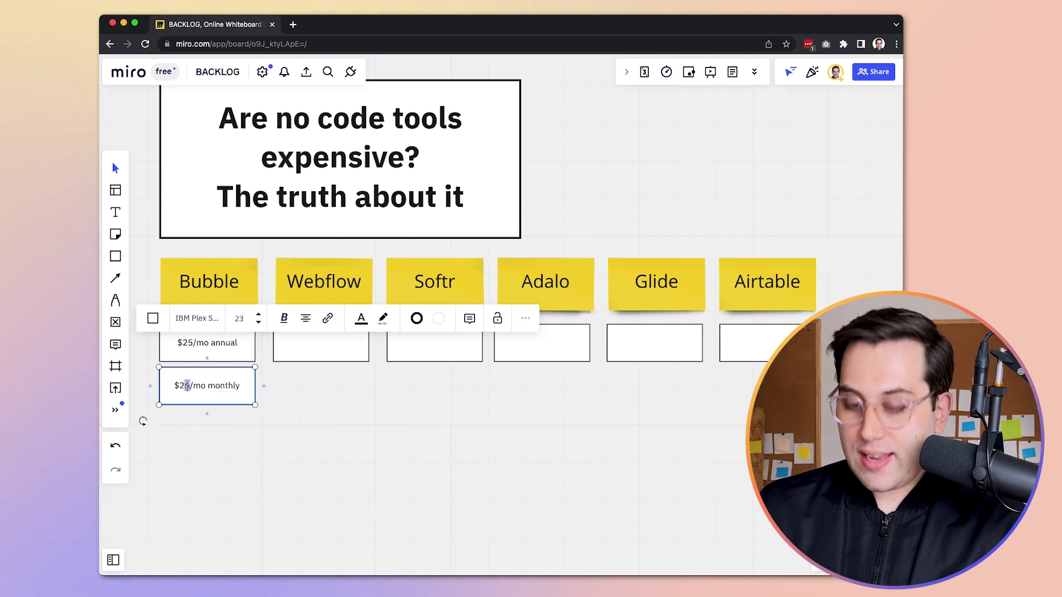
type("9/mo monthly")
left_click(231, 450)
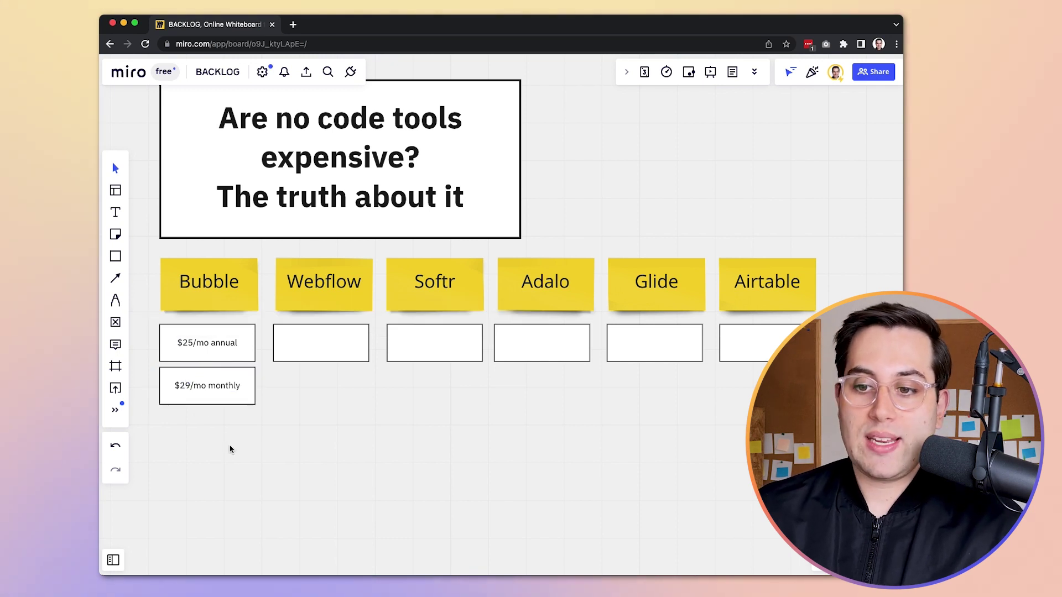
left_click(294, 418)
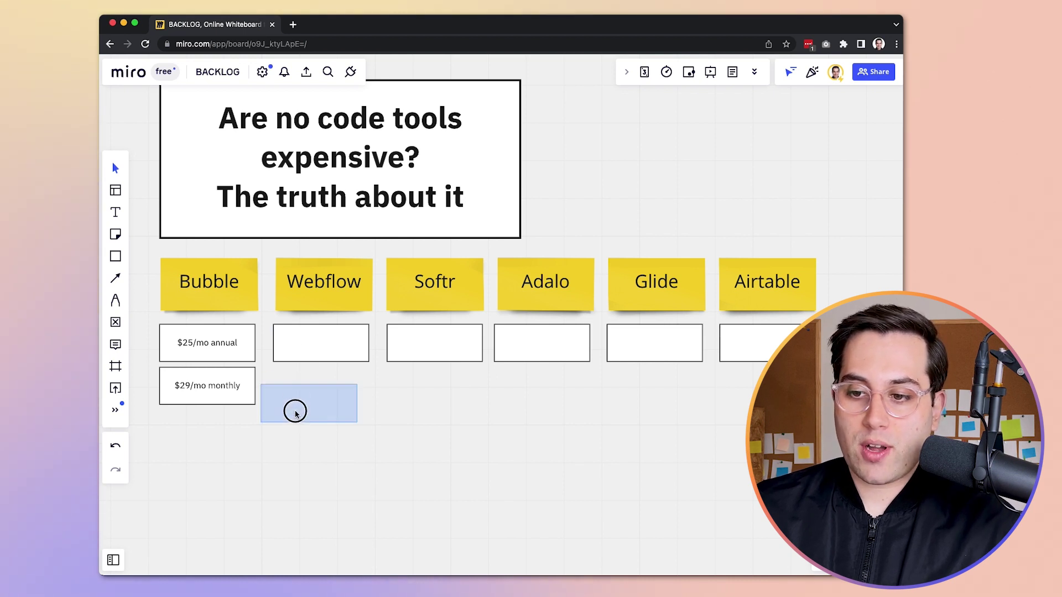
Step: Enter Webflow's prices: '$14/mo annual' and '$18/mo montlhy' in the box below
double_click(311, 342)
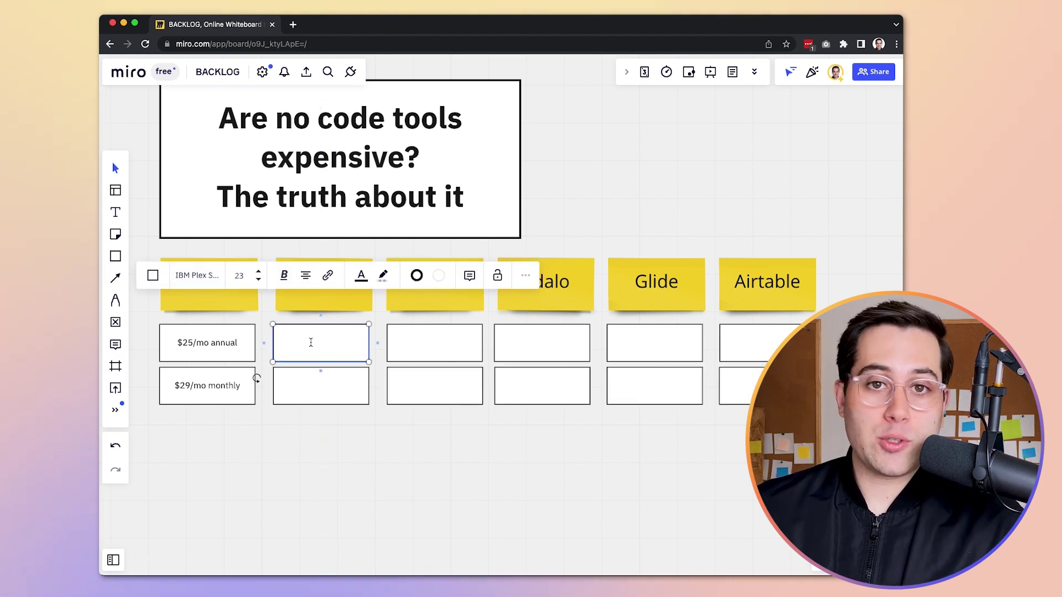
type("$")
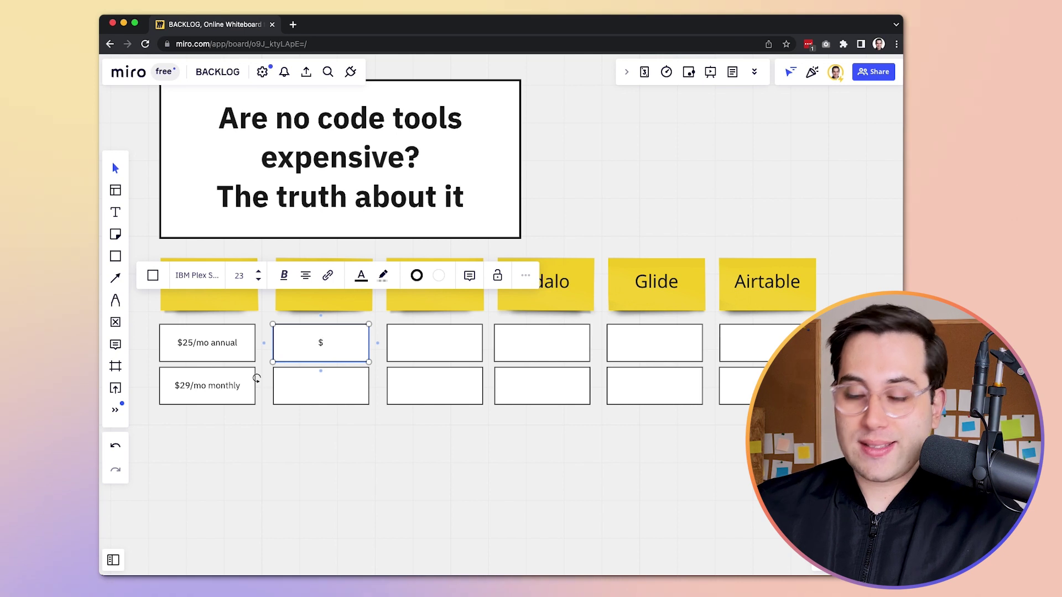
type("14/m")
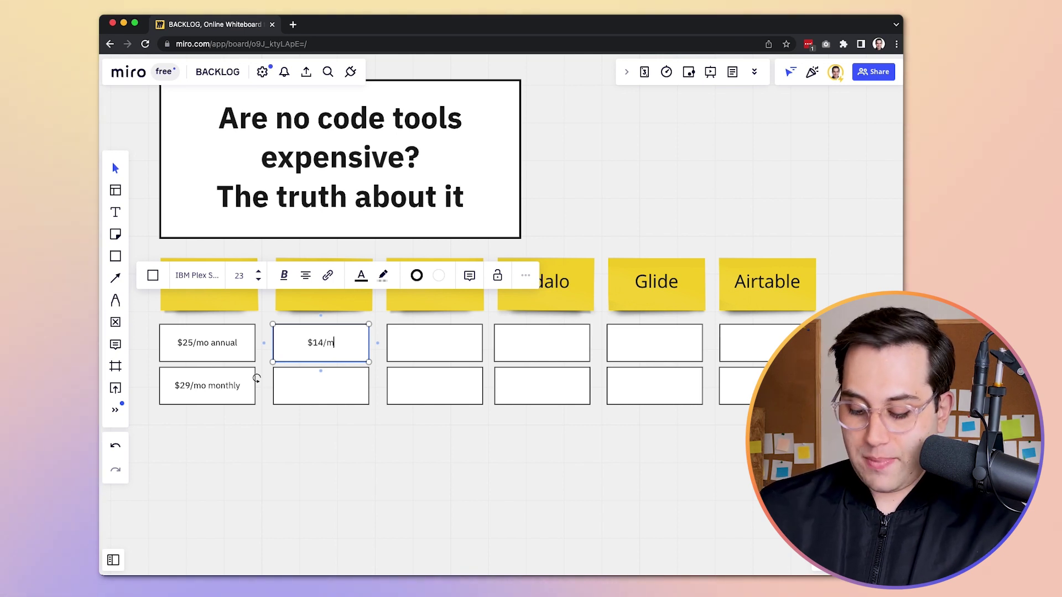
type("o annual")
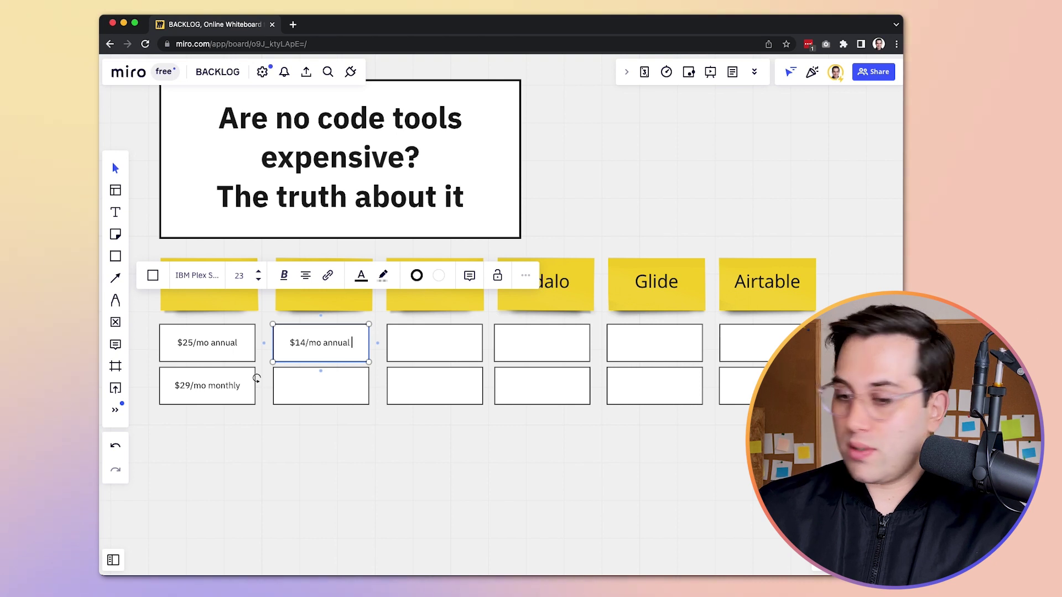
left_click(309, 389)
type("$")
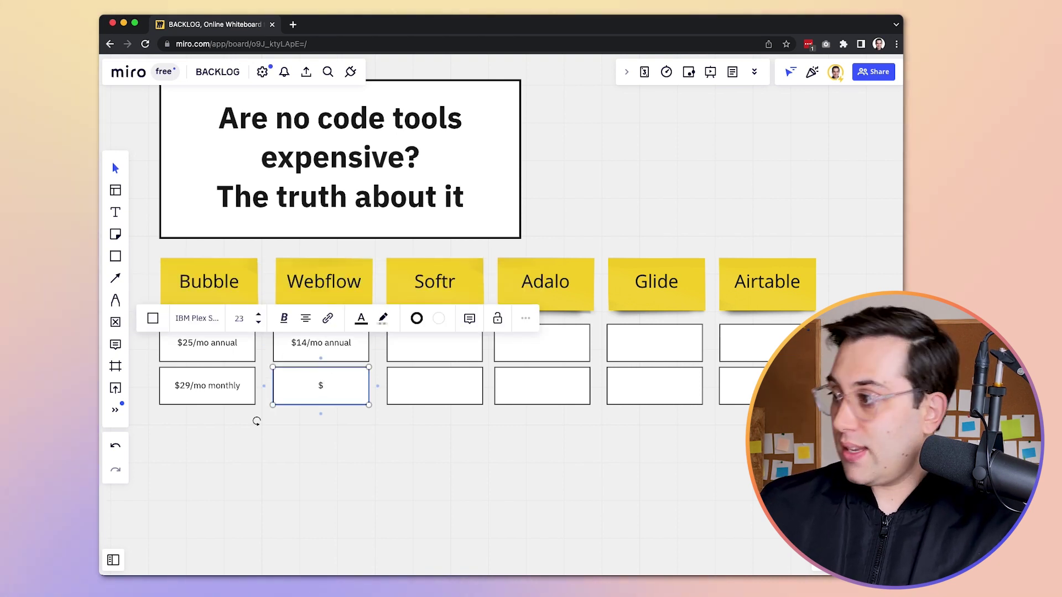
type("18/")
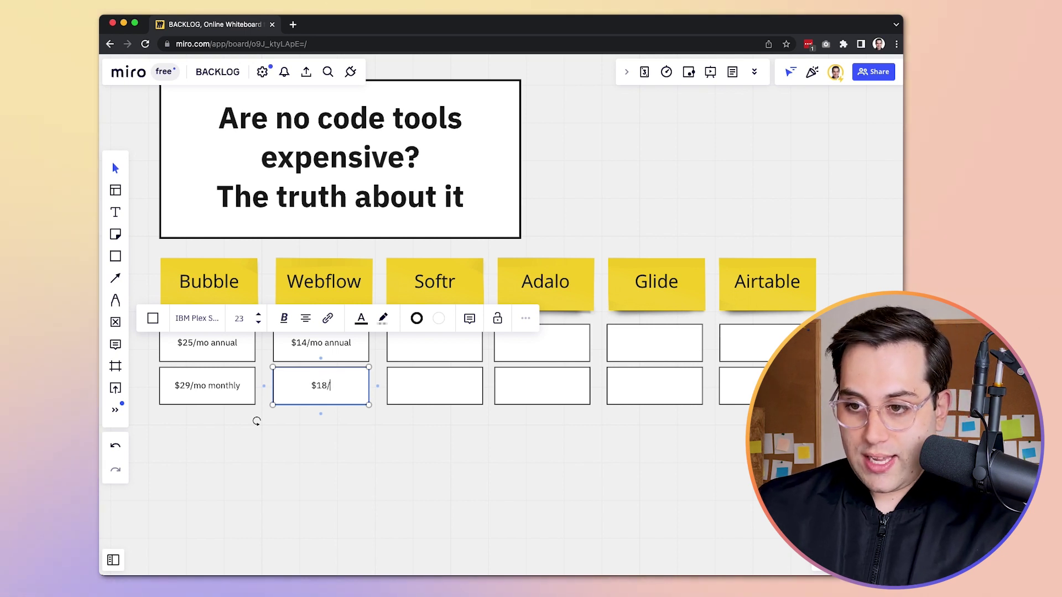
type("mo mon")
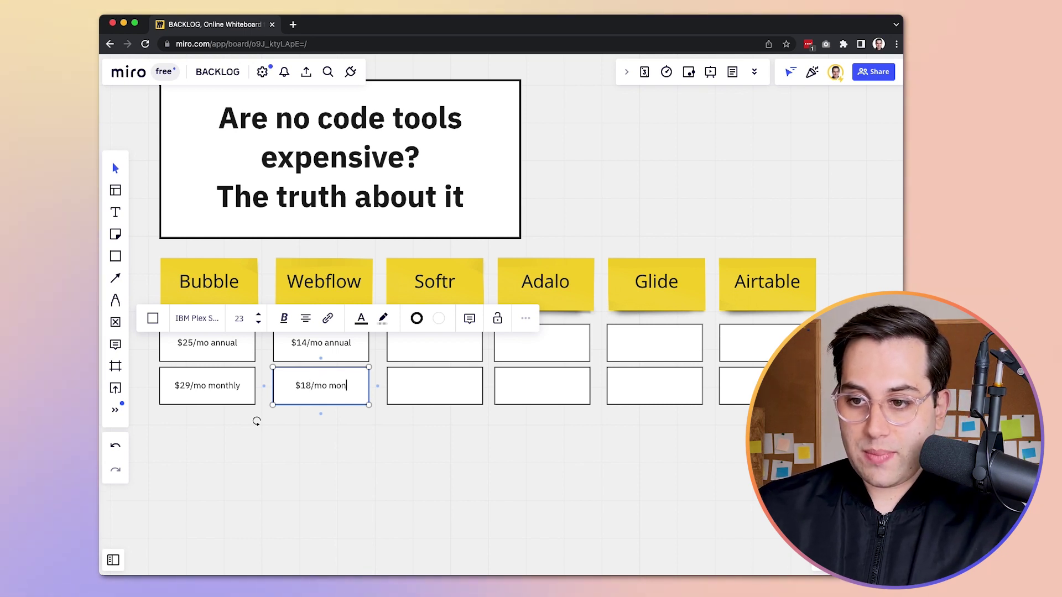
type("tlhy")
left_click(314, 470)
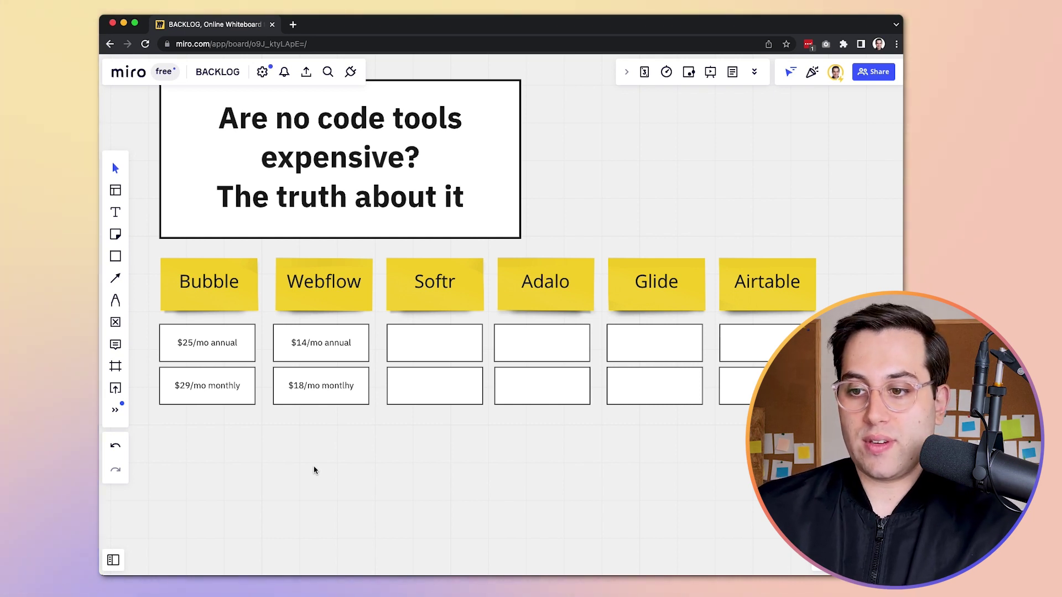
Step: Enter Softr's prices: '$24/mo annual' and '$29/mo montlhy' in the box below
left_click(423, 347)
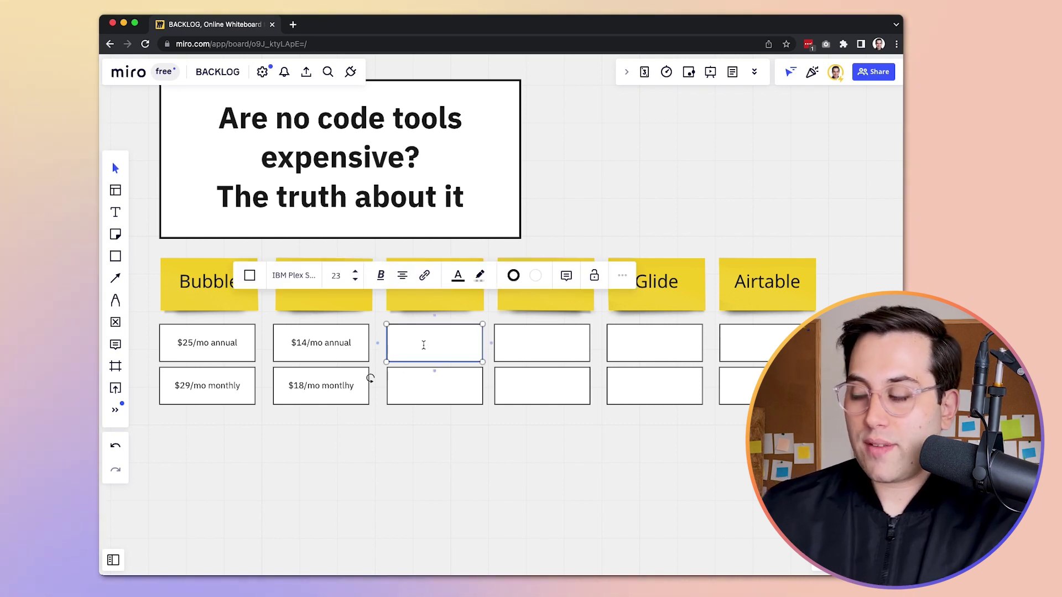
type("$24")
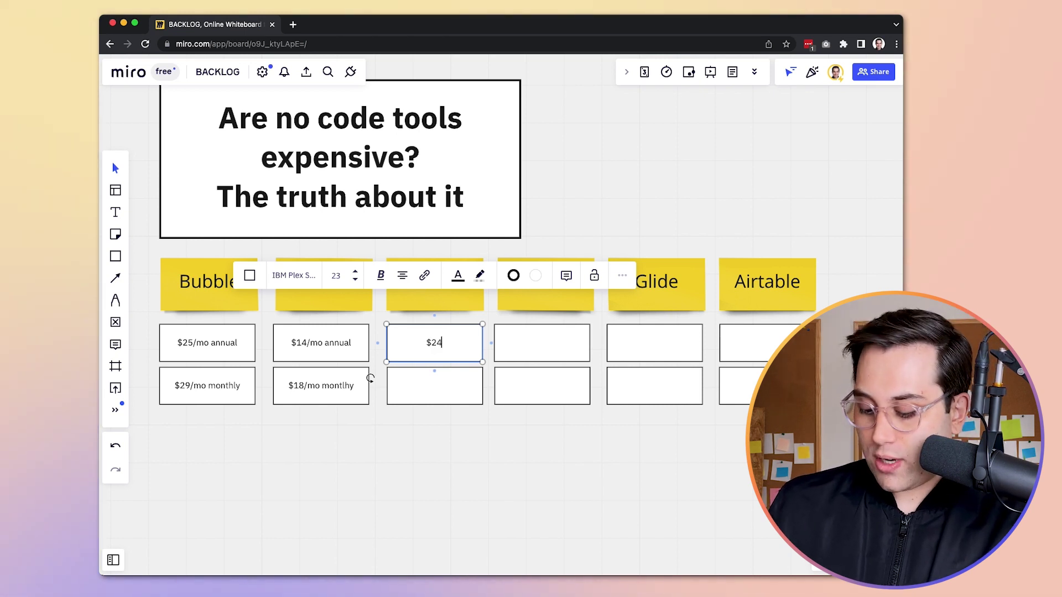
type("/mo annual")
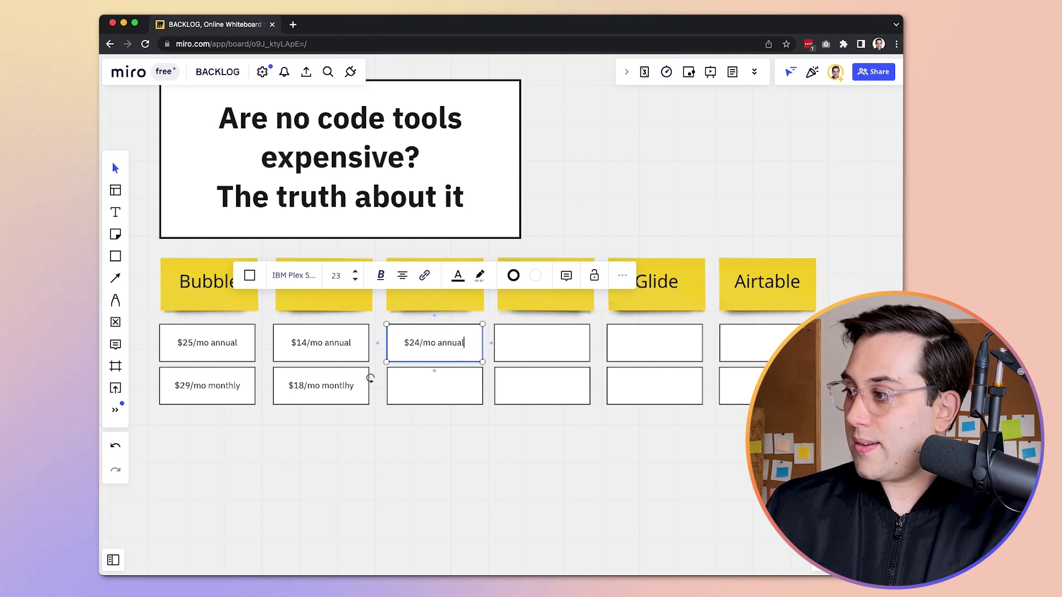
key("Tab")
type("$")
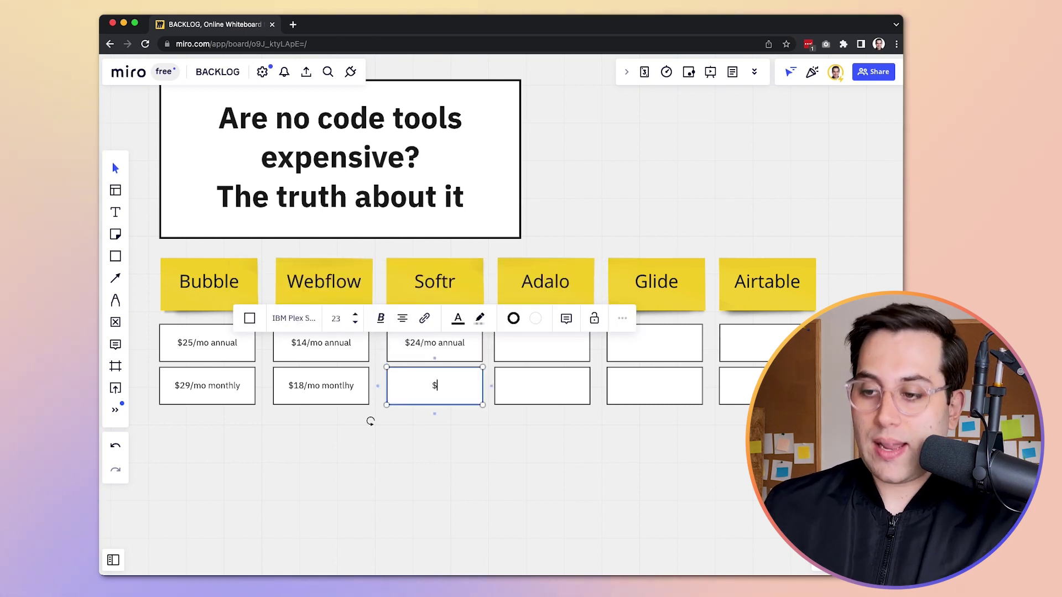
type("29")
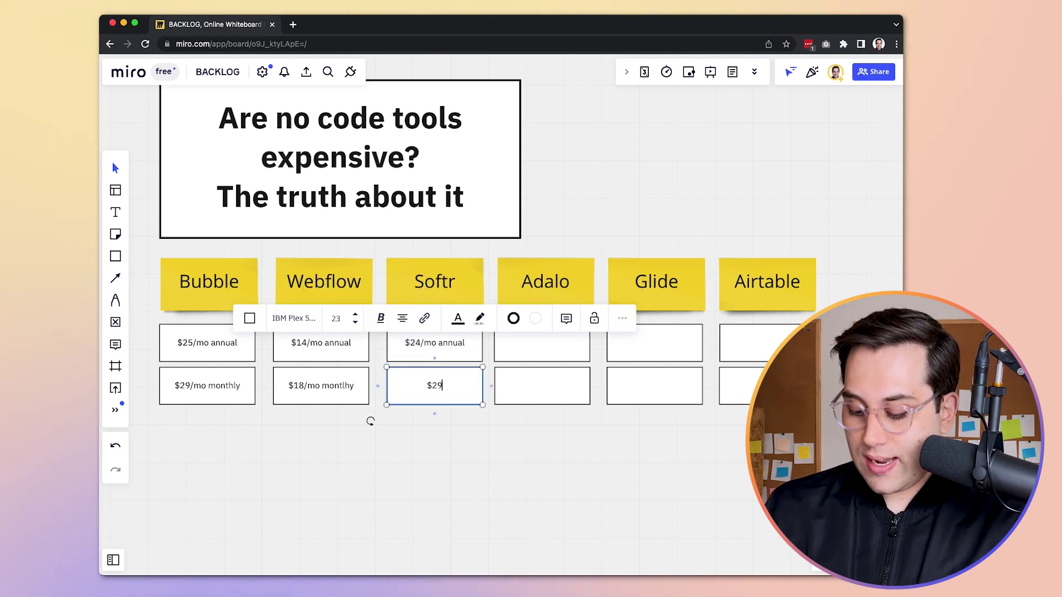
type("/mo montlhy")
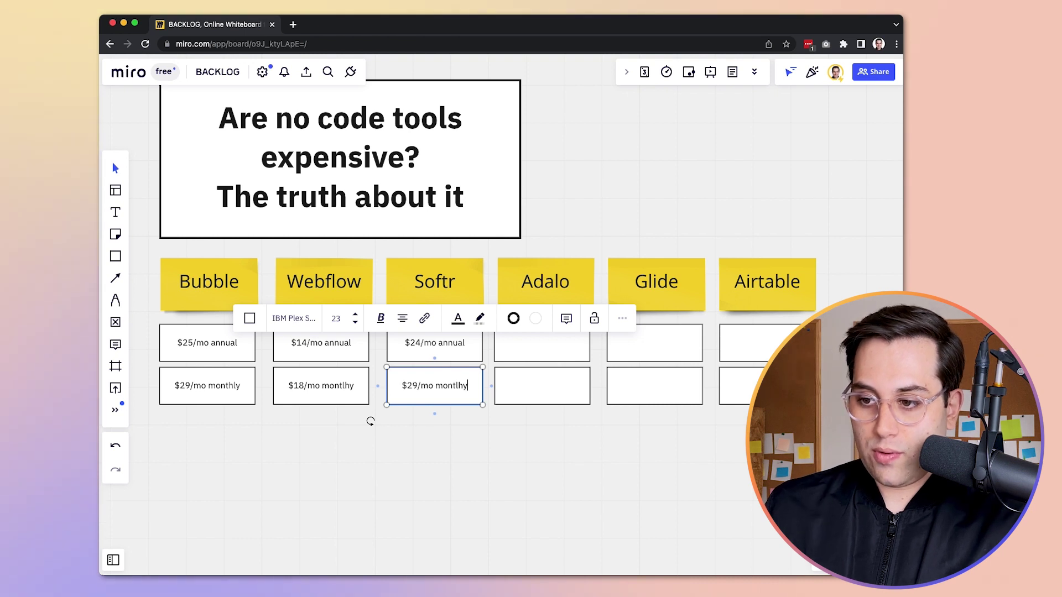
left_click(528, 467)
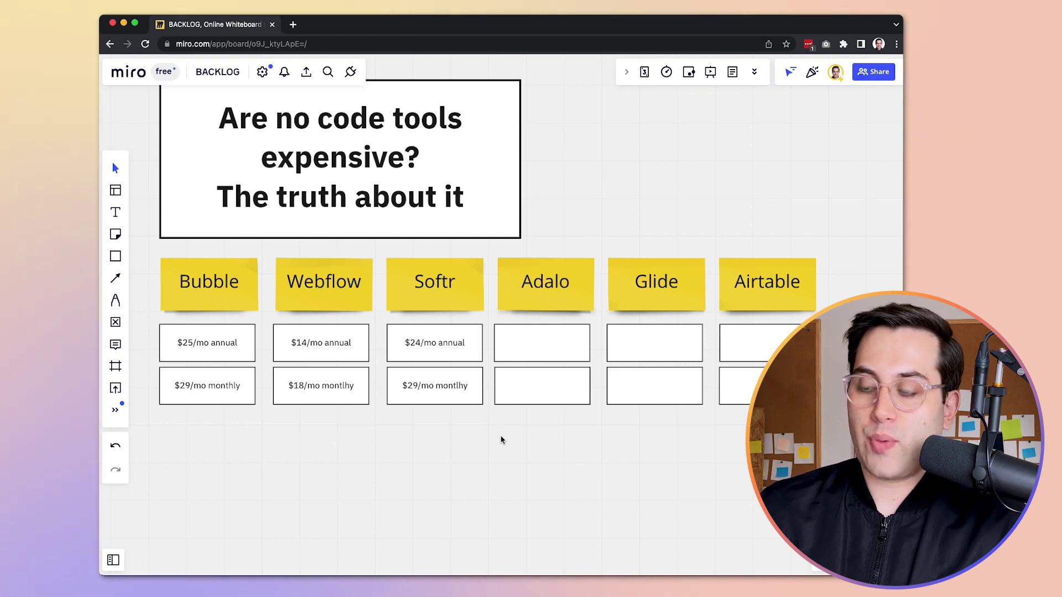
Step: Enter Adalo's prices: '$36/mo annual' and '$45/mo montlhy' in the box below
double_click(542, 346)
type("$3")
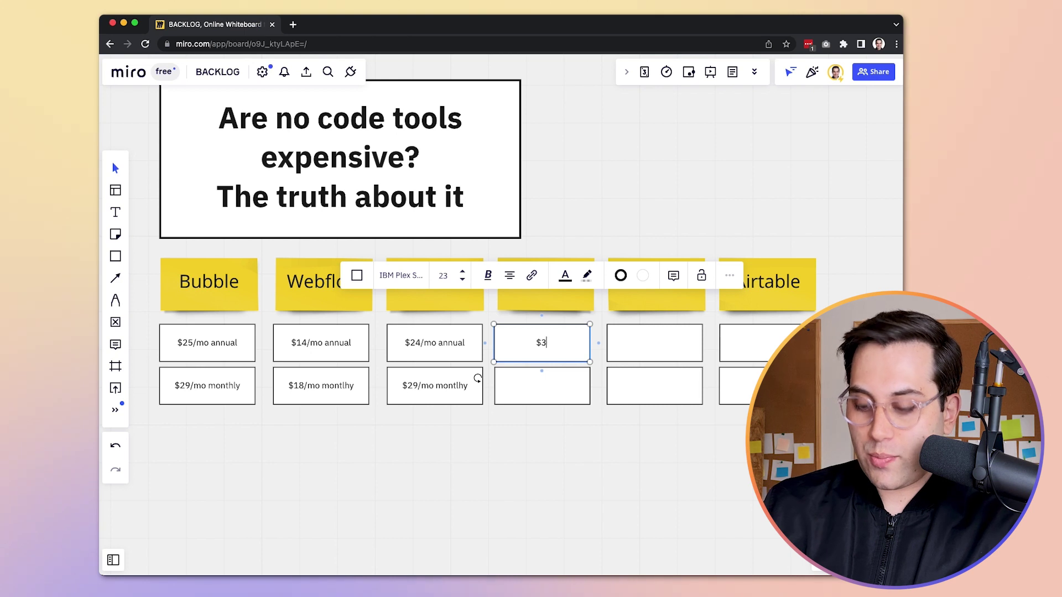
type("6/mo annual")
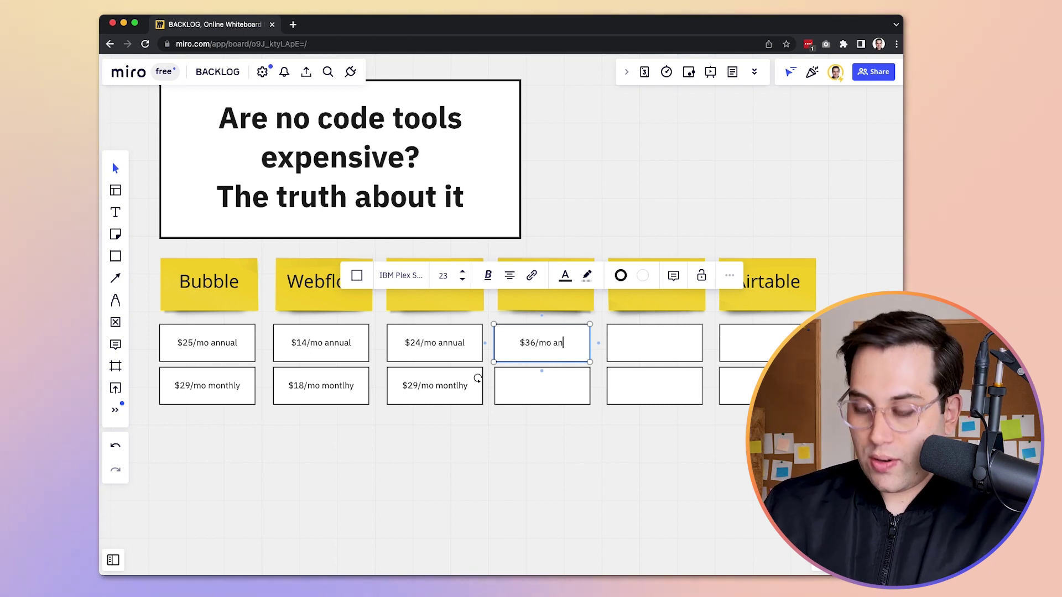
double_click(525, 387)
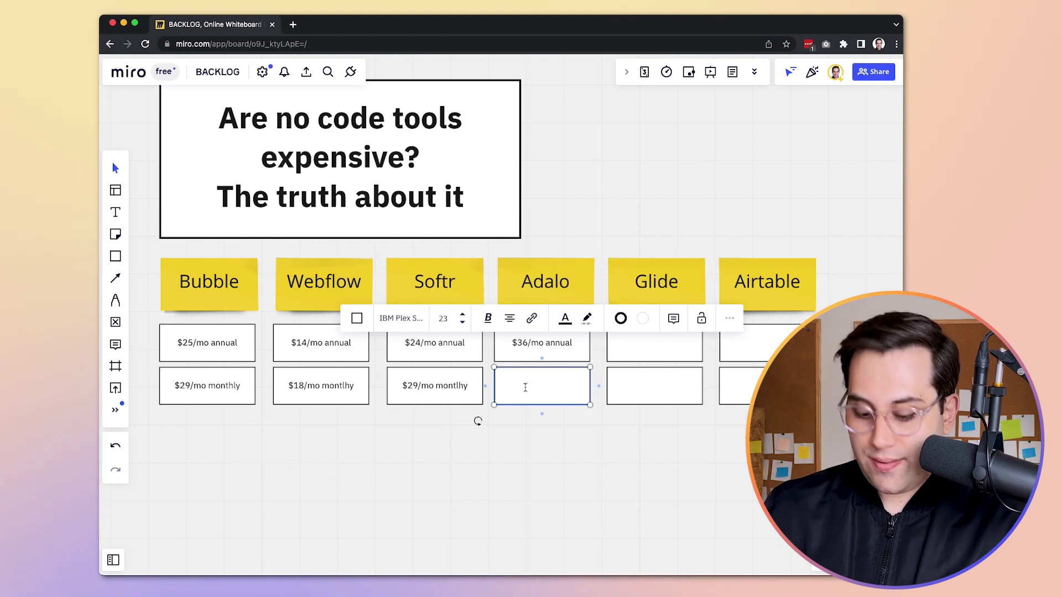
type("$")
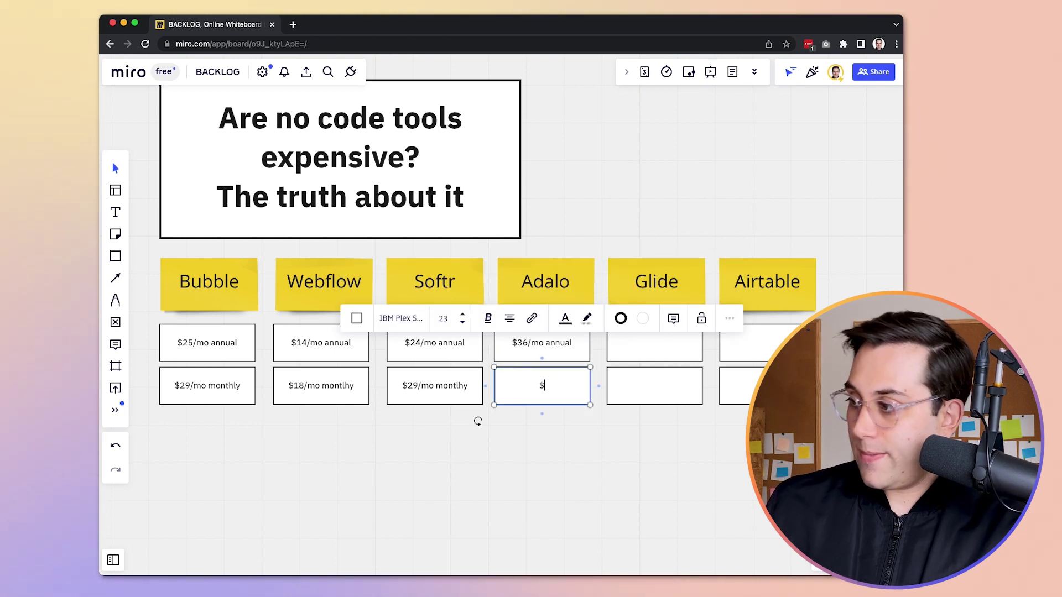
type("45/mo")
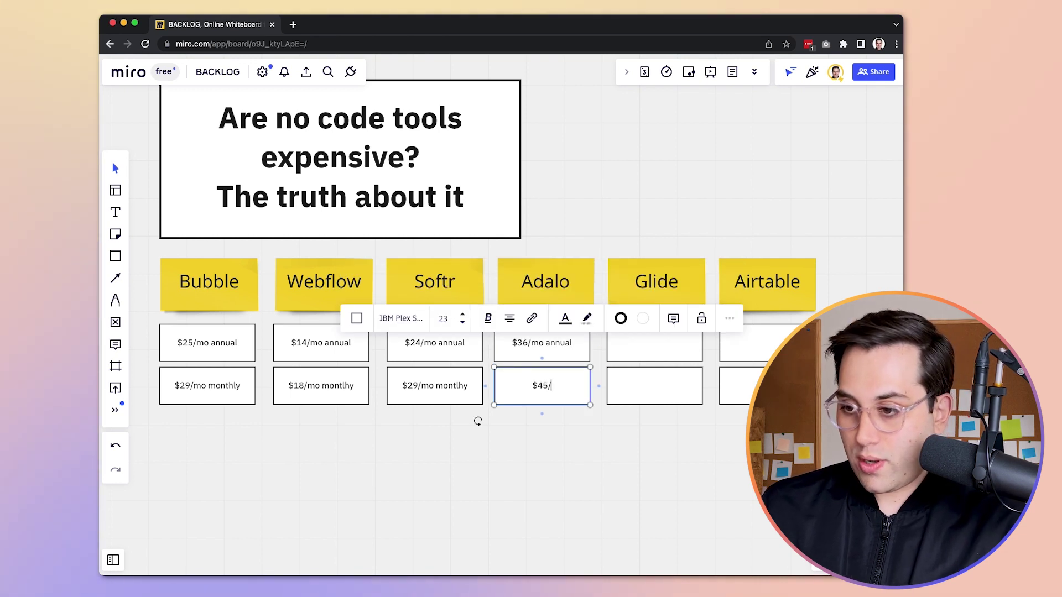
type(" montlhy")
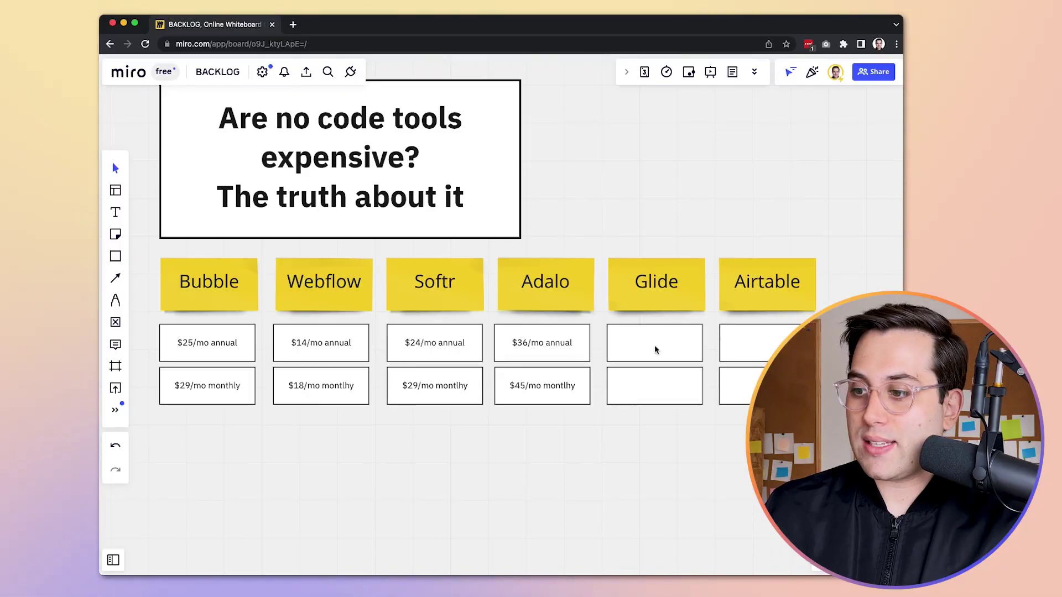
Step: Fill Glide's boxes with '$25/mo' and '-', then select Airtable's annual box
double_click(655, 344)
type("$25")
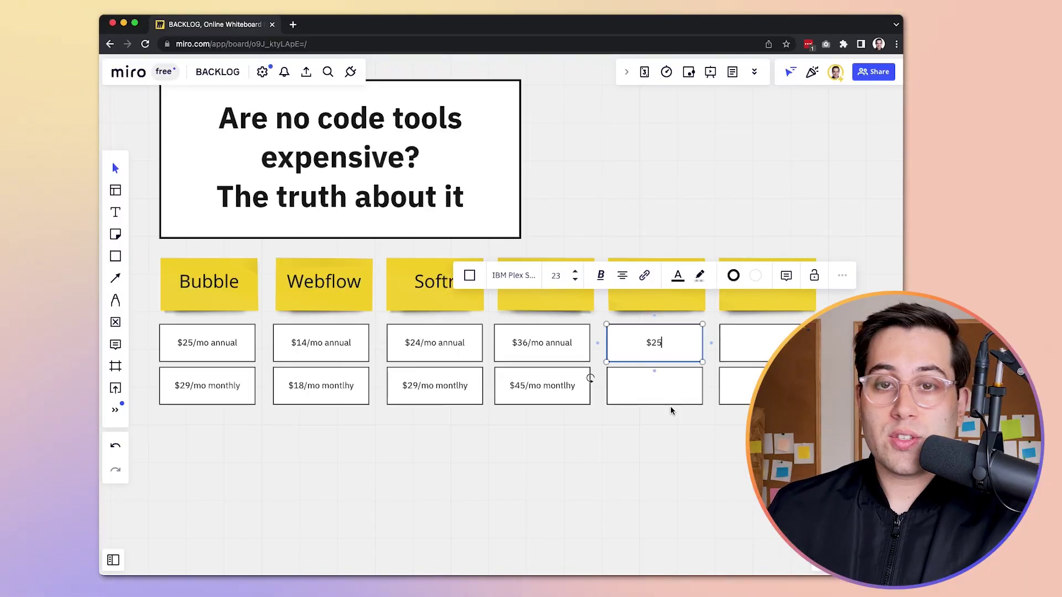
type("/mo")
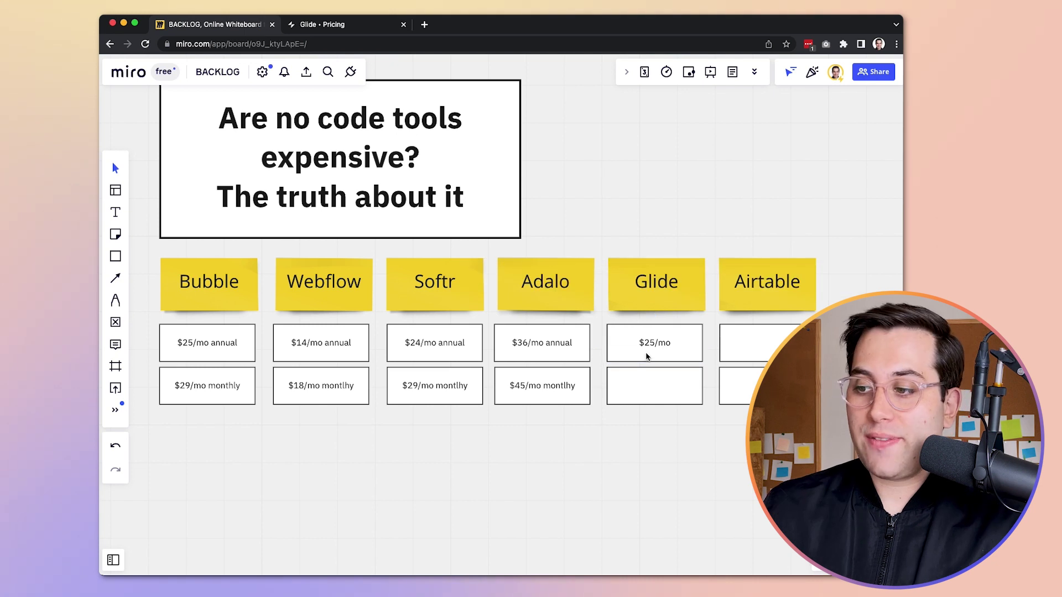
double_click(651, 389)
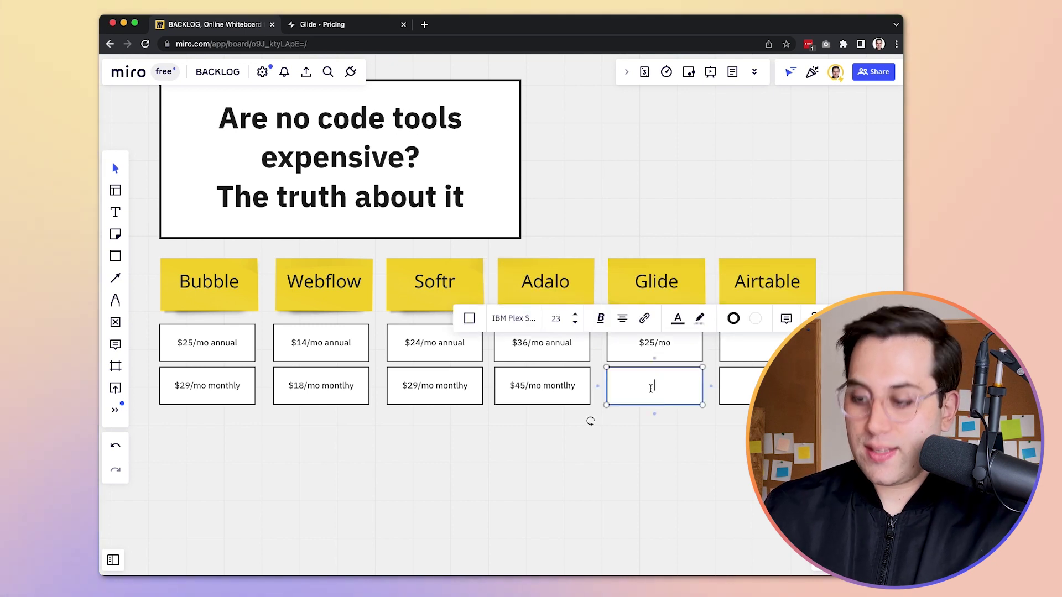
type("-")
left_click(666, 466)
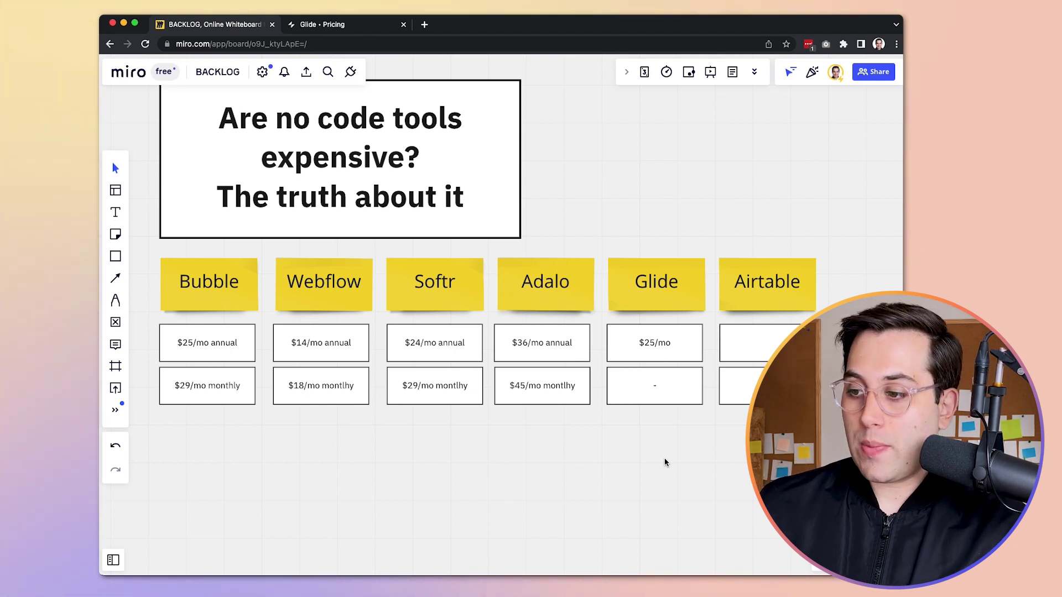
left_click(763, 346)
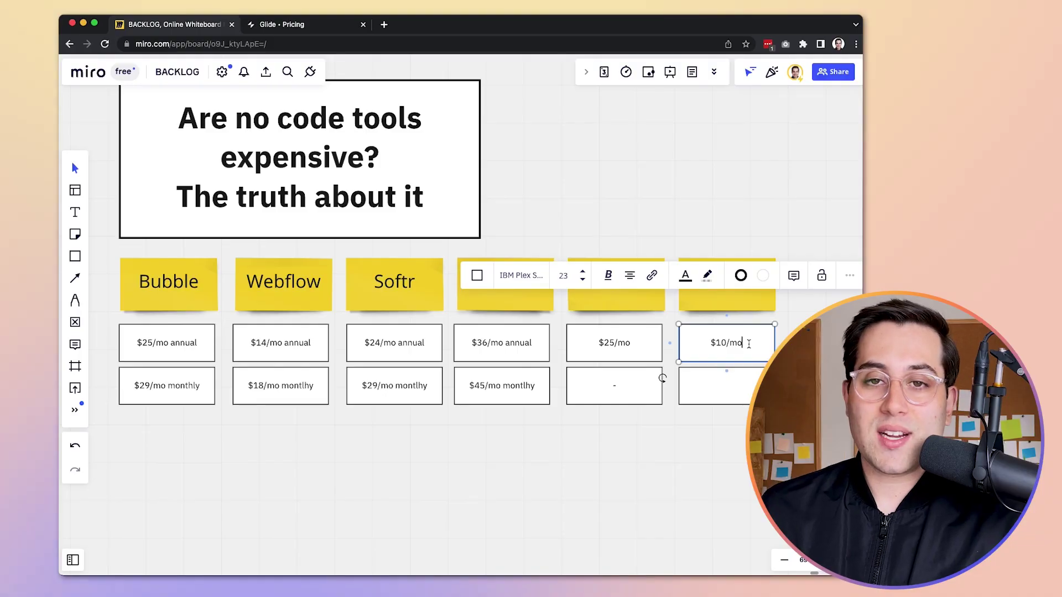
Step: Complete Airtable's prices as '$10/mo annual *per seat' and '12/mo montlhy *per seat'
type("annual")
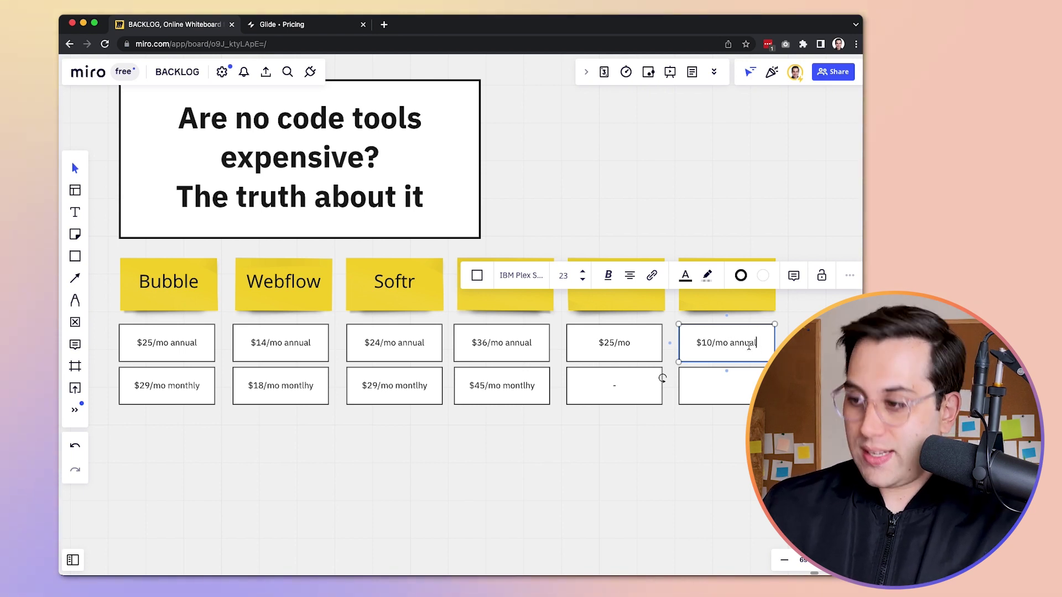
key("Return")
type("*per seat")
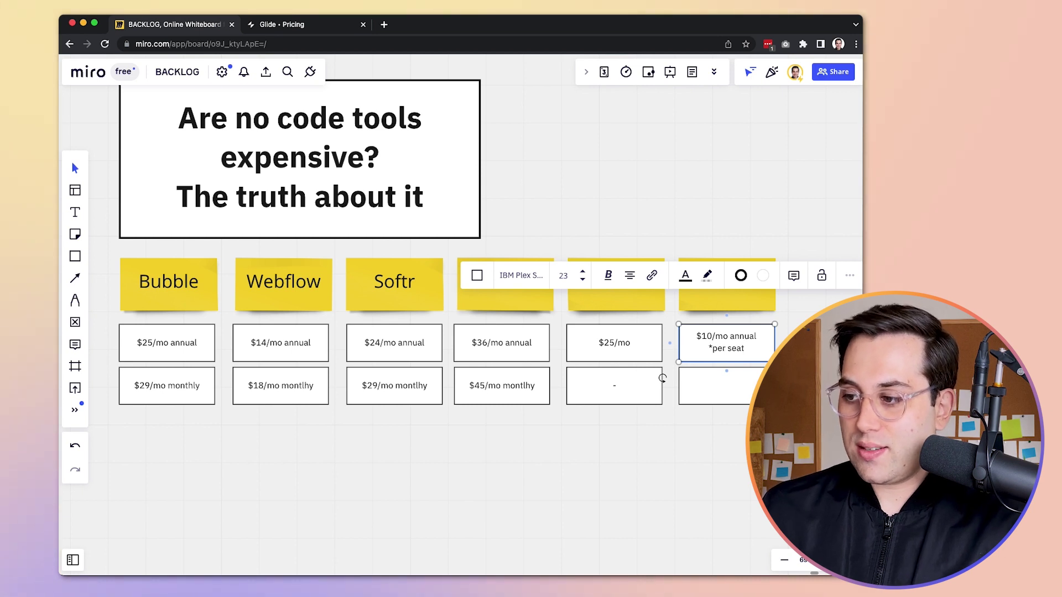
left_click(707, 398)
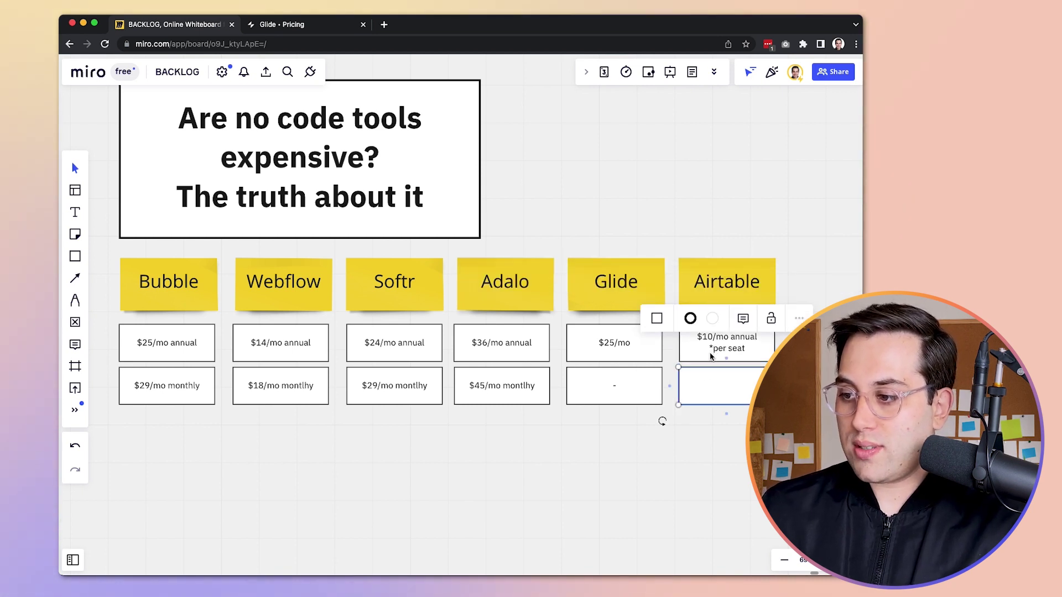
left_click(719, 386)
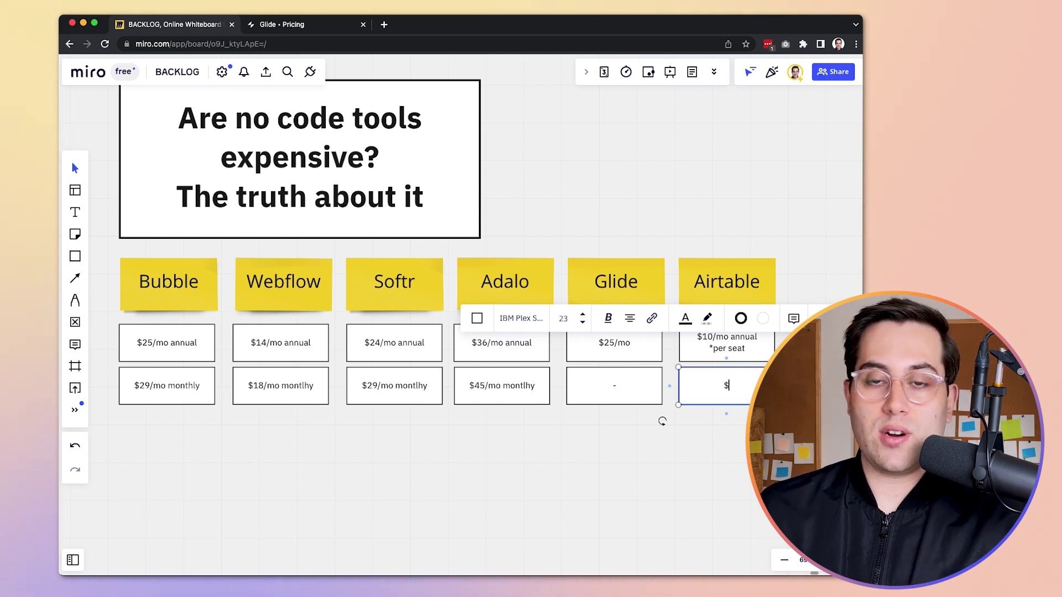
type("12")
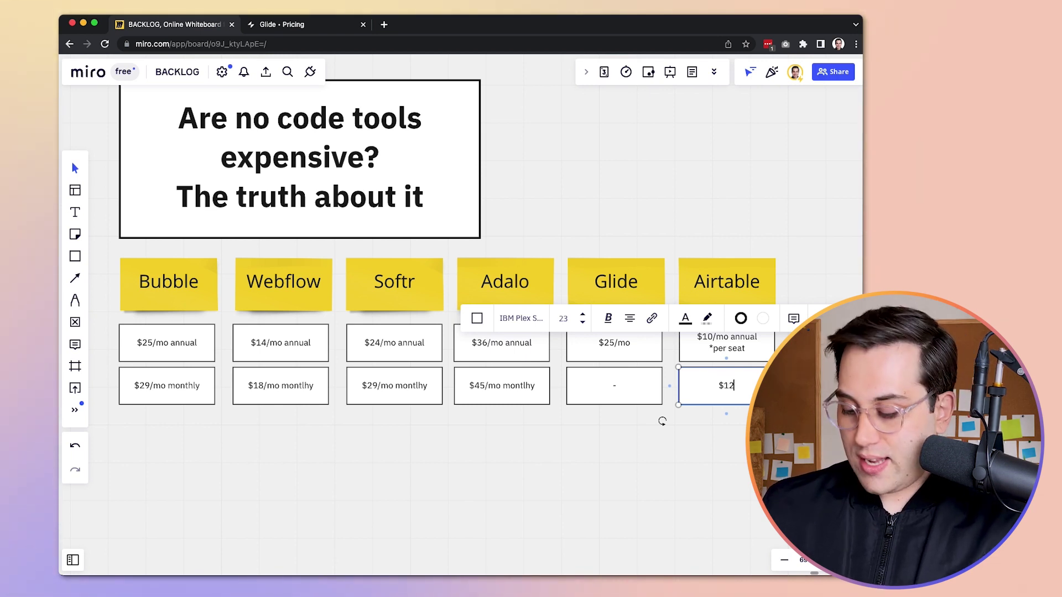
type("/mo montlhy")
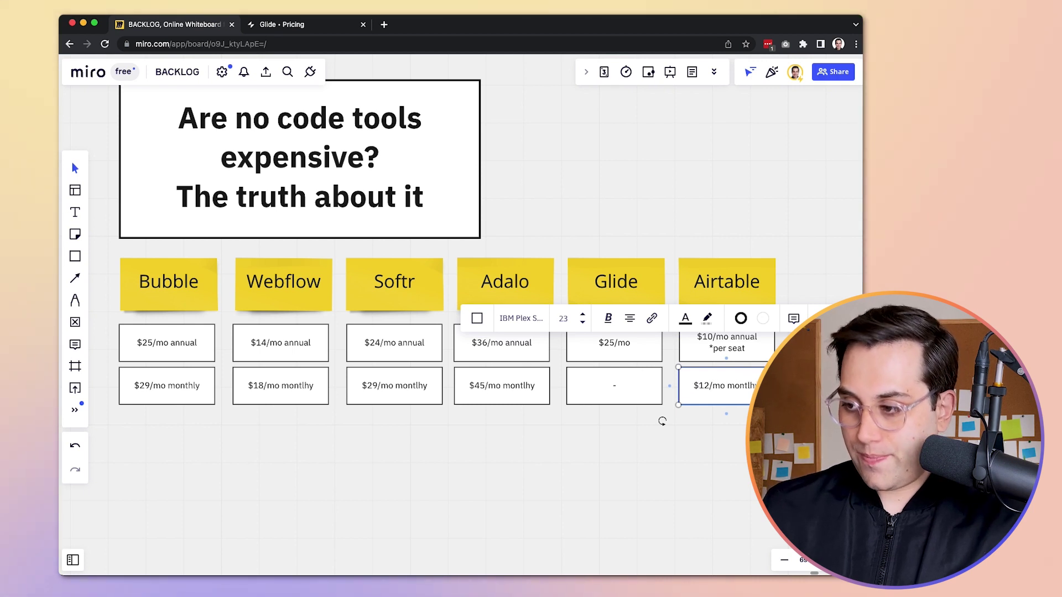
key("Return")
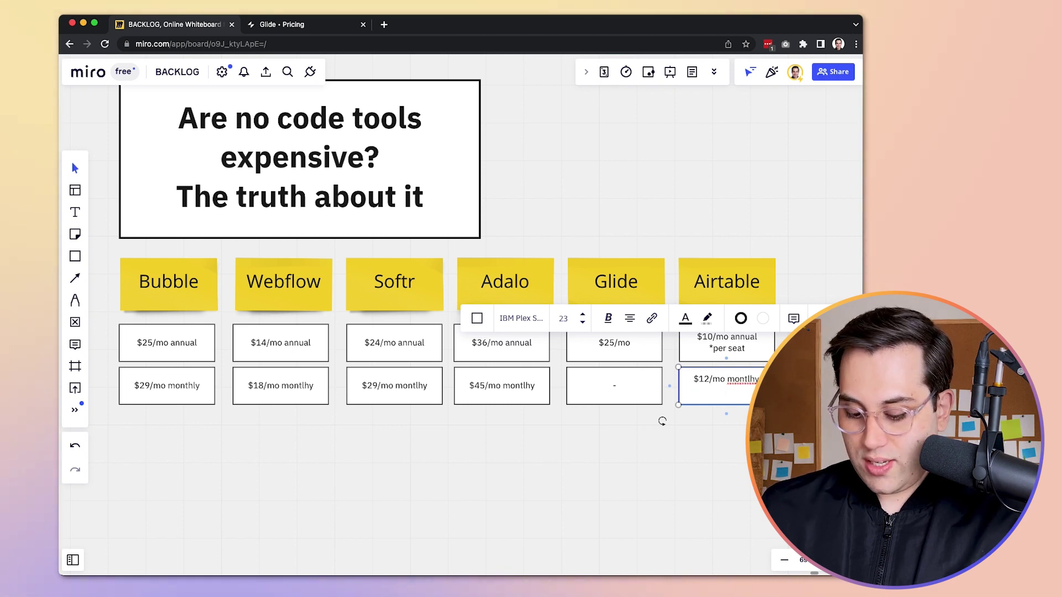
type("*per seat")
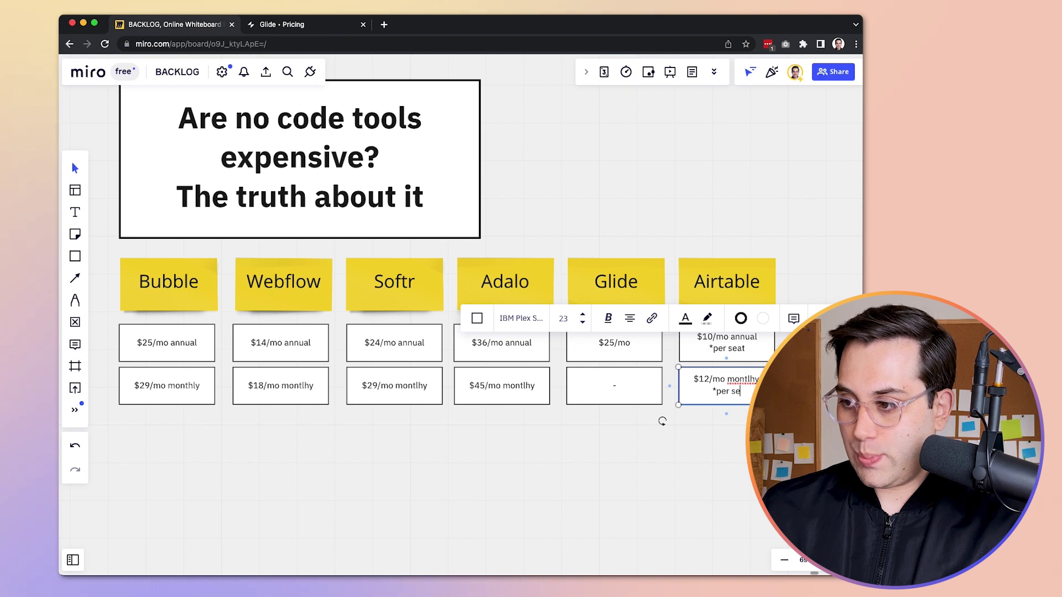
Step: Finish editing Airtable's monthly price and scroll around the board
left_click(714, 437)
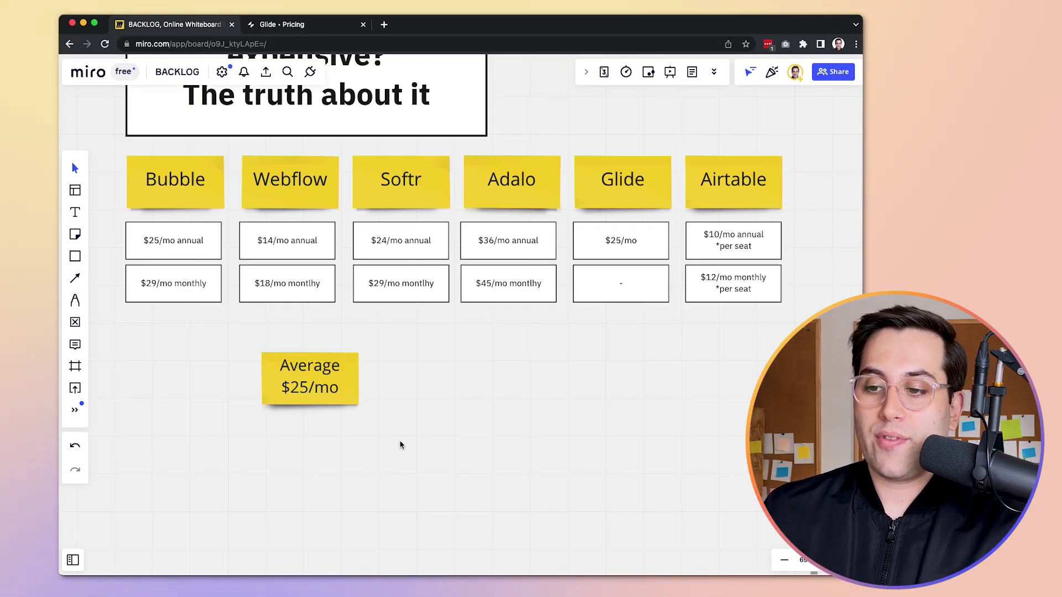
scroll(323, 421, "up", 3)
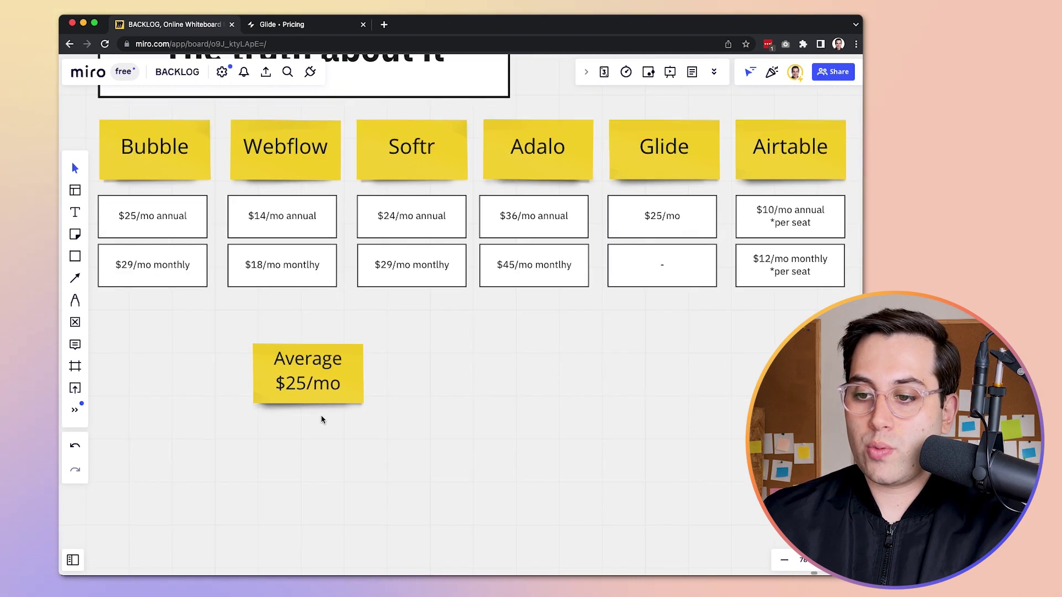
scroll(322, 421, "down", 2)
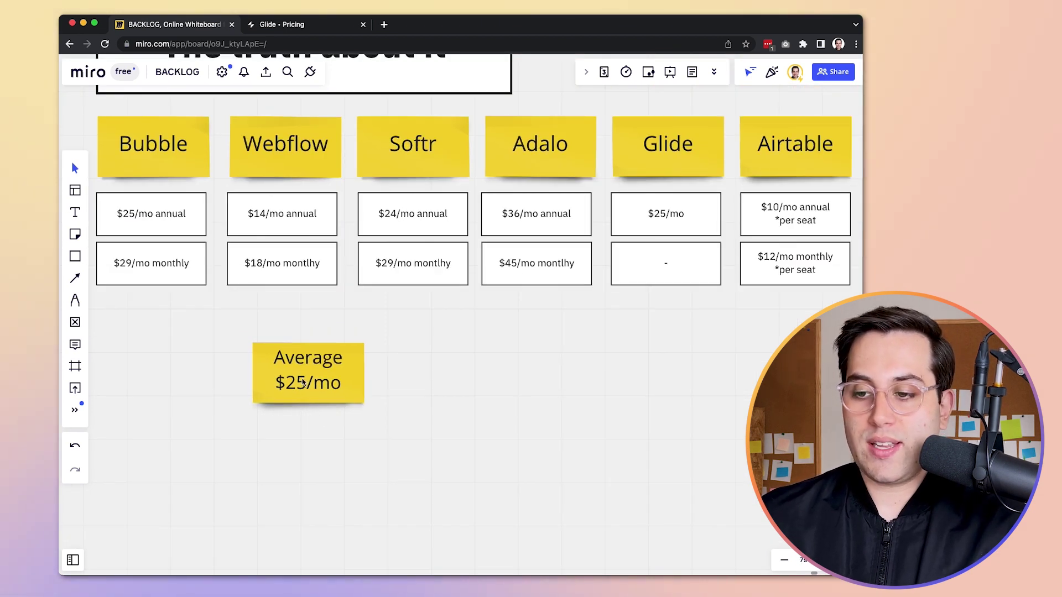
Step: Duplicate the Average sticky and retype it as 'Startup 12 months', with '12 months' on a second line
left_click(321, 377)
key("ctrl+d")
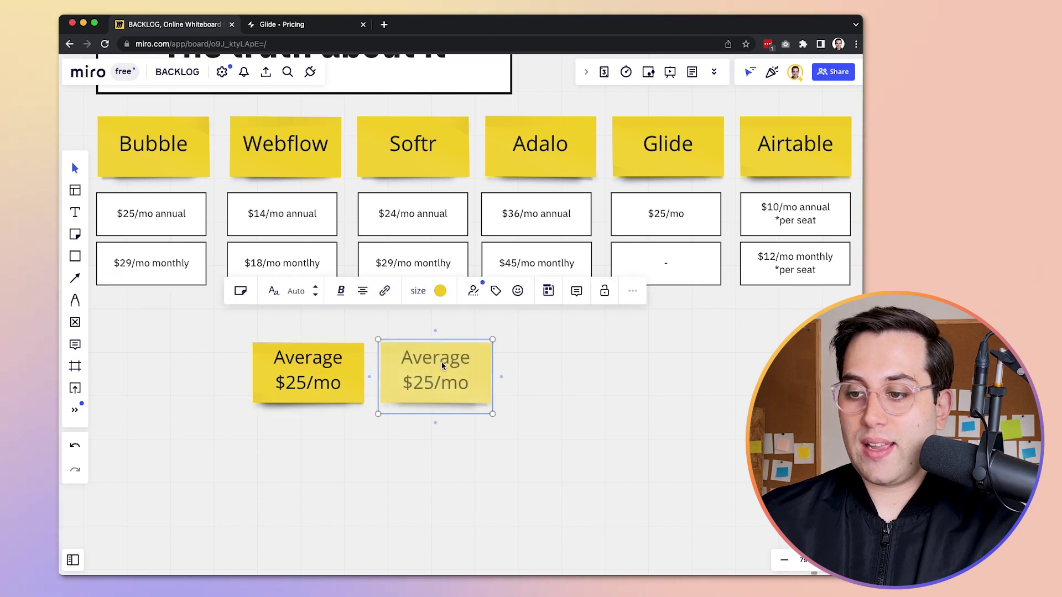
double_click(457, 362)
key("super+a")
type("St")
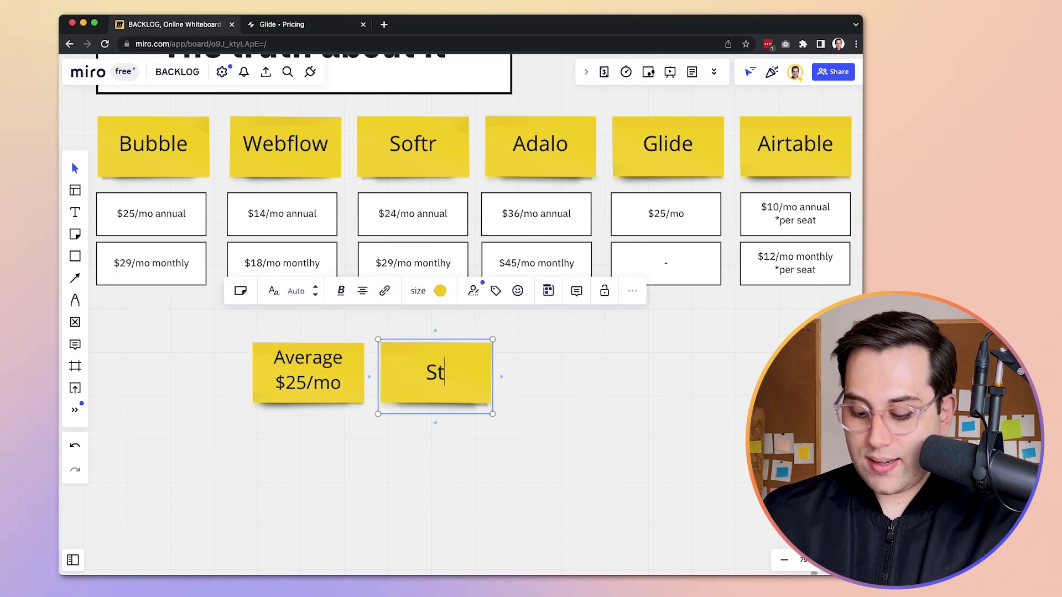
type("artup 12 months")
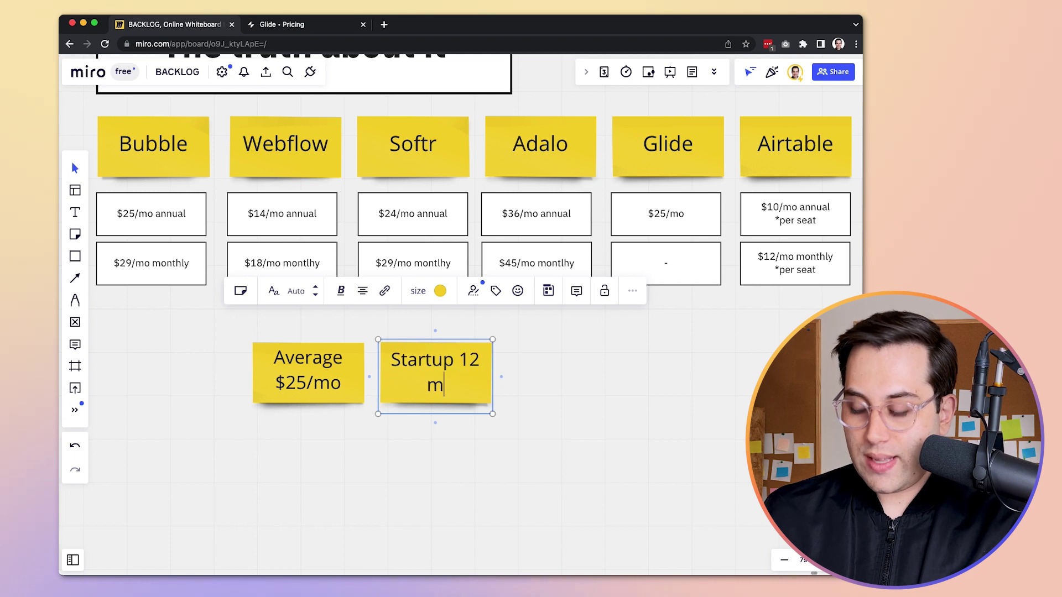
left_click(462, 360)
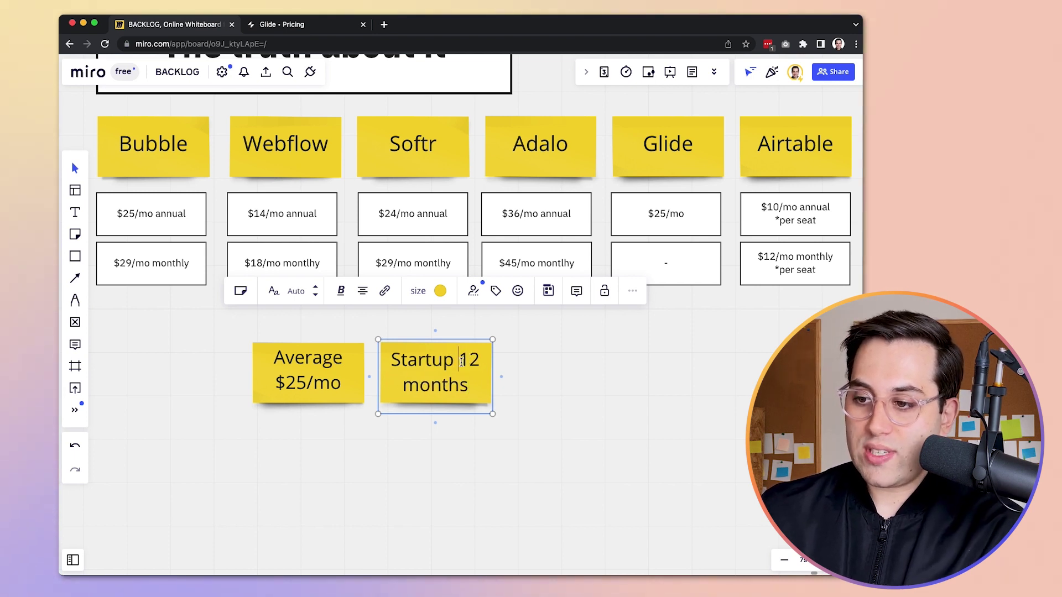
key("Return")
key("Escape")
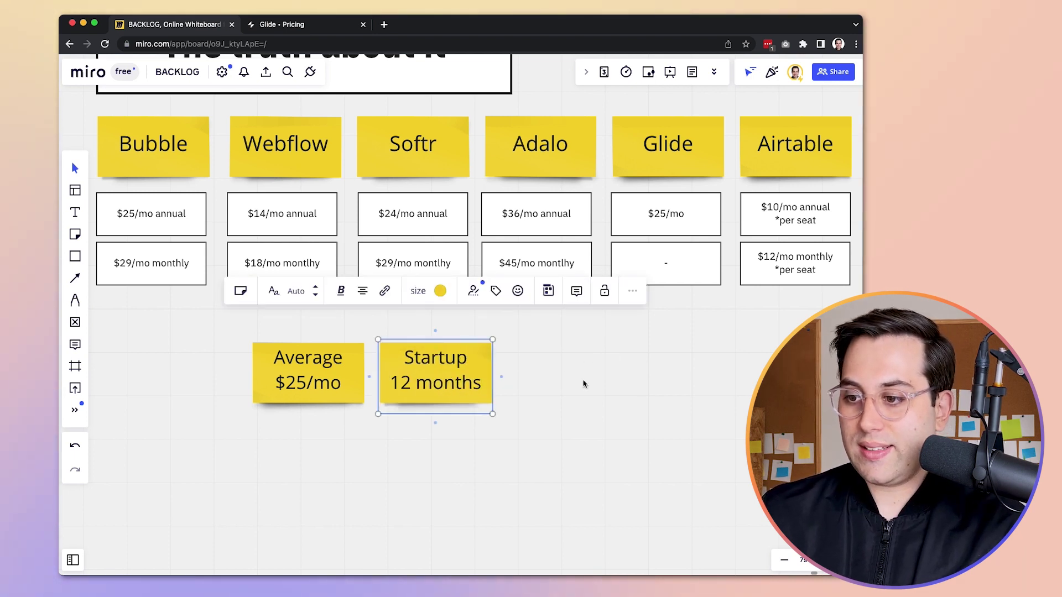
Step: Duplicate it as a 'One Year $300' note, then place a copy of that below Average
key("ctrl+d")
double_click(560, 377)
type("One Year $300")
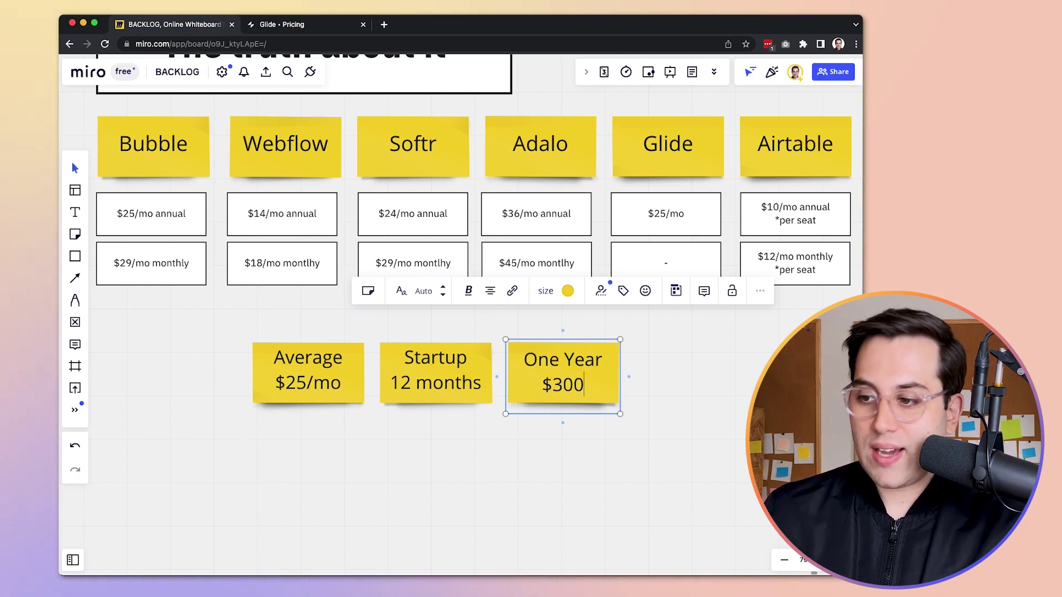
left_click(688, 371)
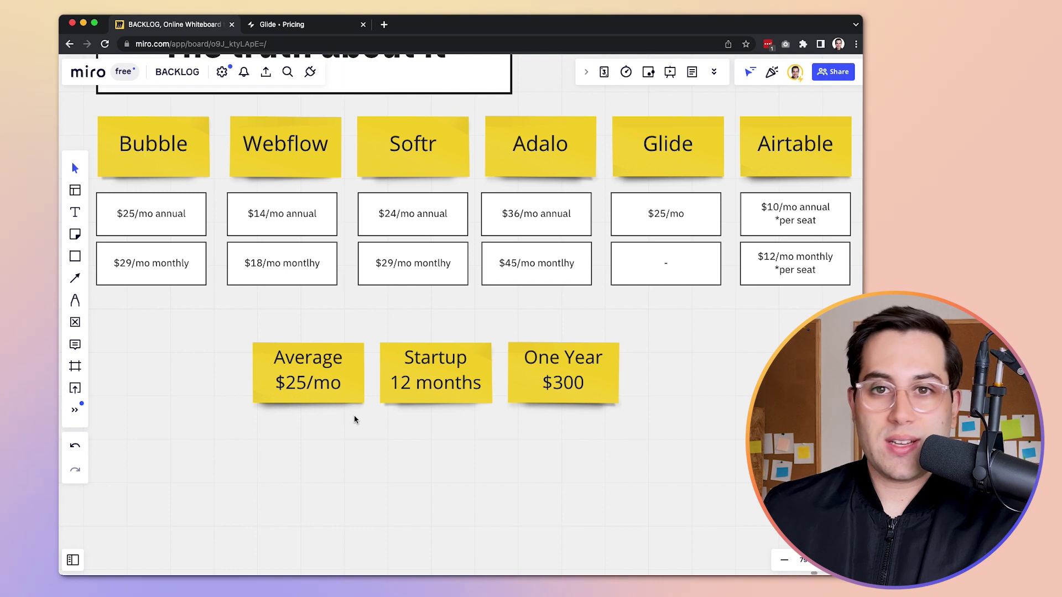
left_click(551, 391)
left_click_drag(577, 385, 315, 463)
Step: Retype the copied note as 'Hiring a developers for one hour' and add a 'Cheap $20-30 per hour' sticky beside it
double_click(315, 464)
key("super+a")
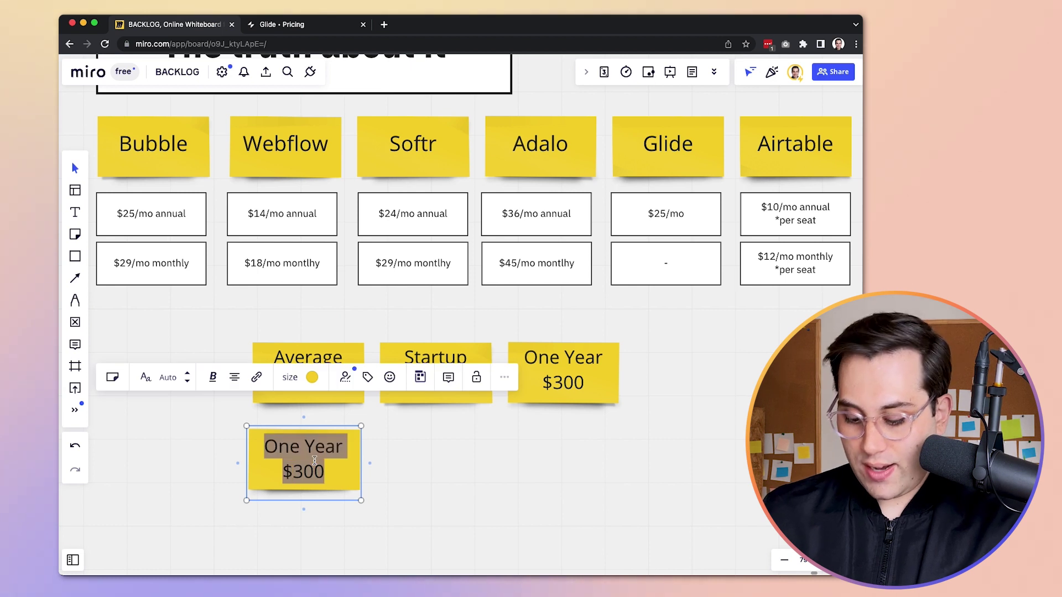
type("Hiring a developer")
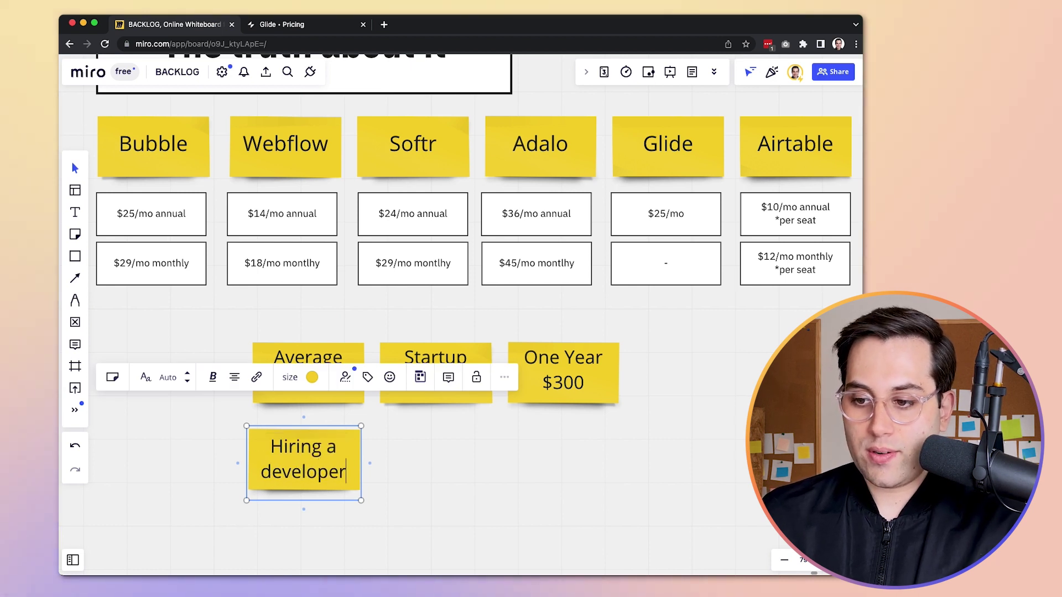
type("s for one hour")
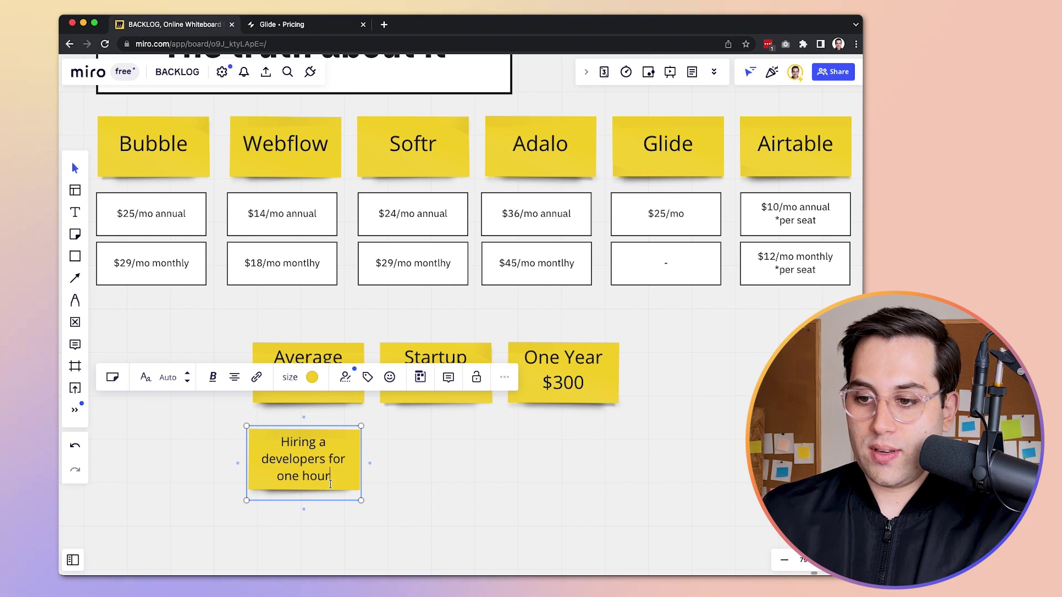
key("Tab")
type("Cheap $")
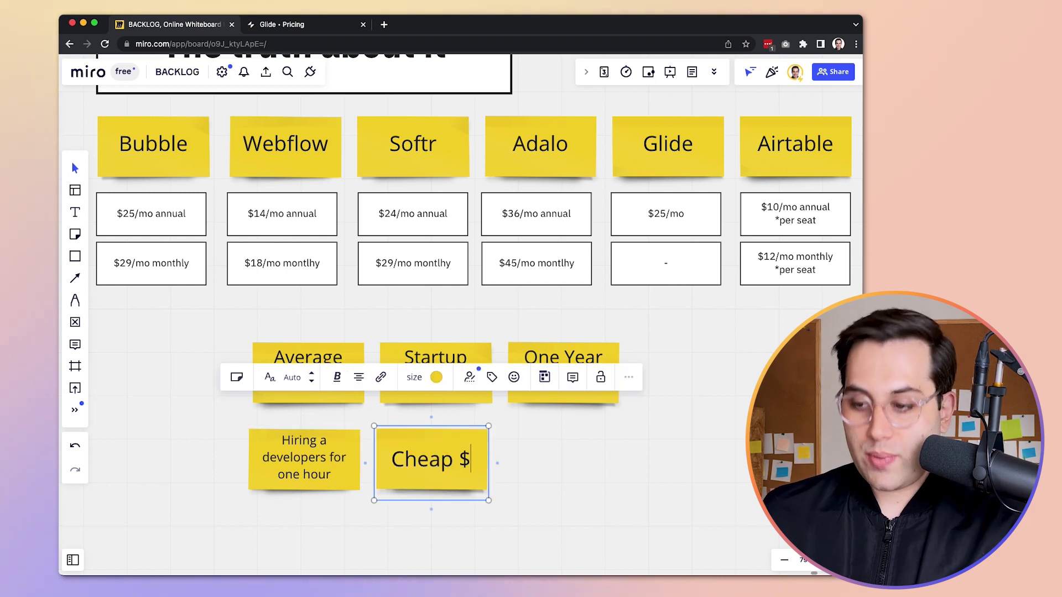
type("20-30")
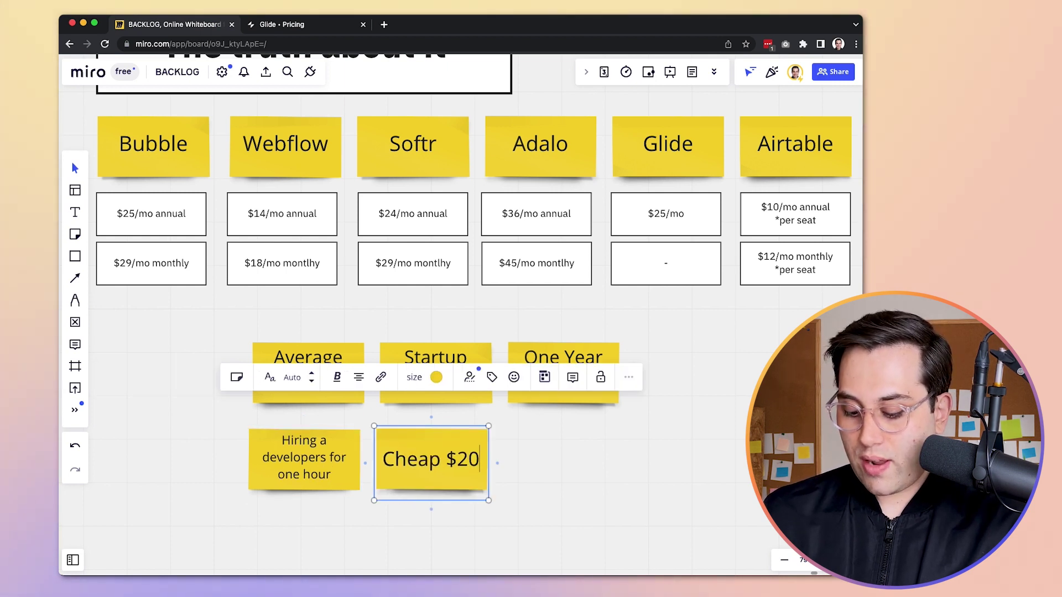
key("Left")
key("Left")
key("Left")
key("Left")
key("Left")
key("Left")
key("Return")
left_click(474, 474)
type("per hour")
Step: Add a 'Medium' sticky reading '$50-100 per hour' on its second line
key("Tab")
type("Medium")
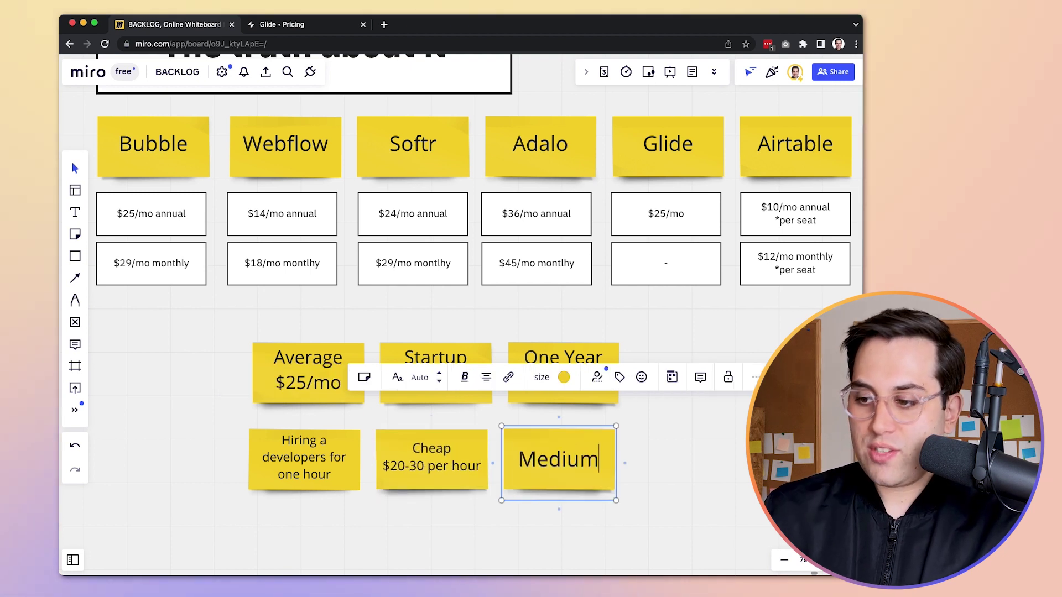
key("Return")
type("$50-100 per hour")
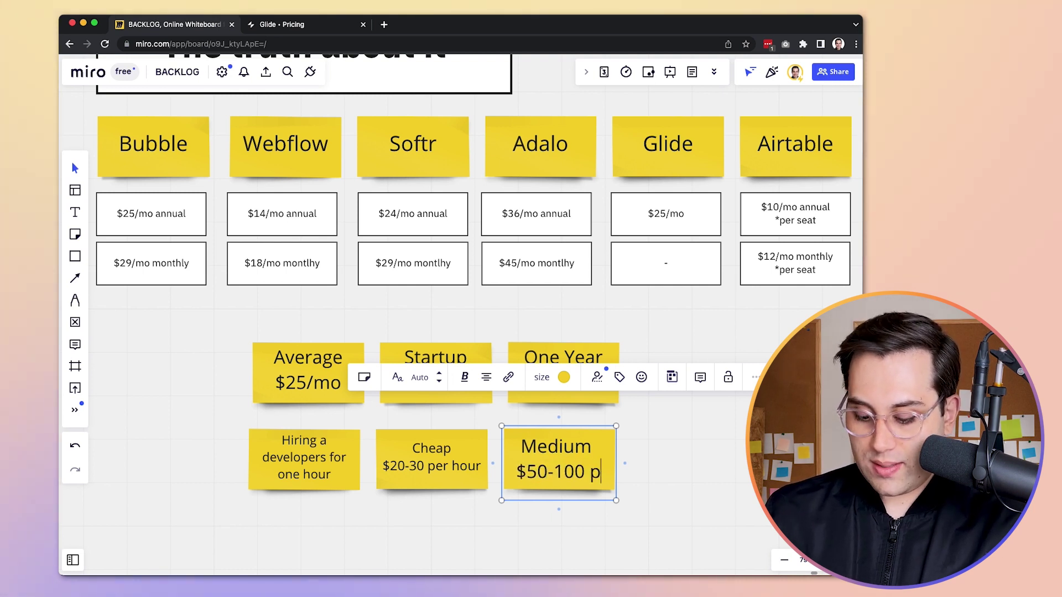
left_click(654, 467)
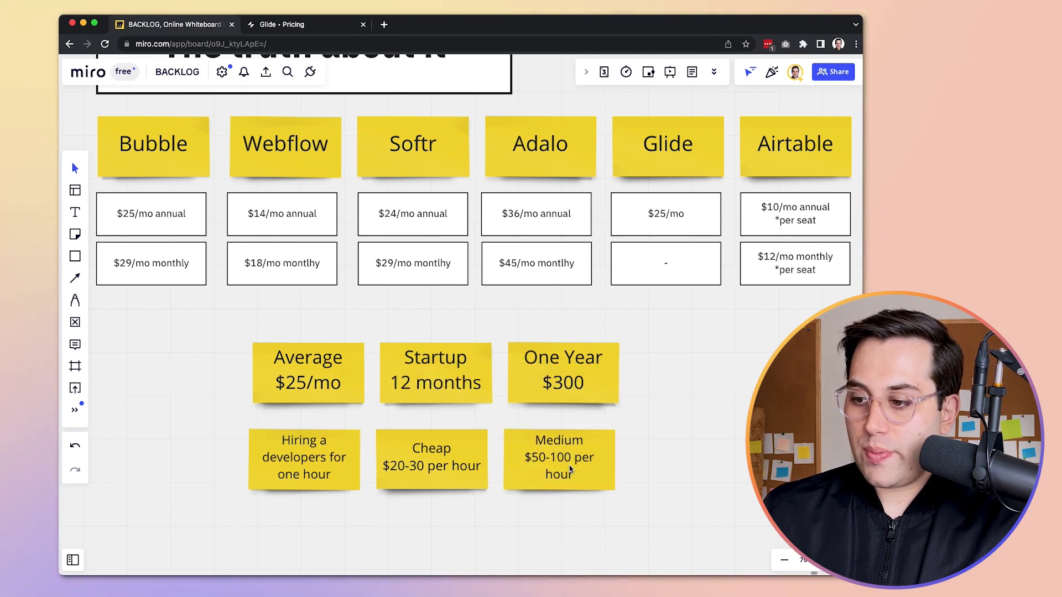
Step: Copy the Medium note to its right and change it to 'Better' at $150-200/300 per hour
left_click_drag(581, 459, 704, 459)
double_click(685, 442)
type("Better")
type("150-")
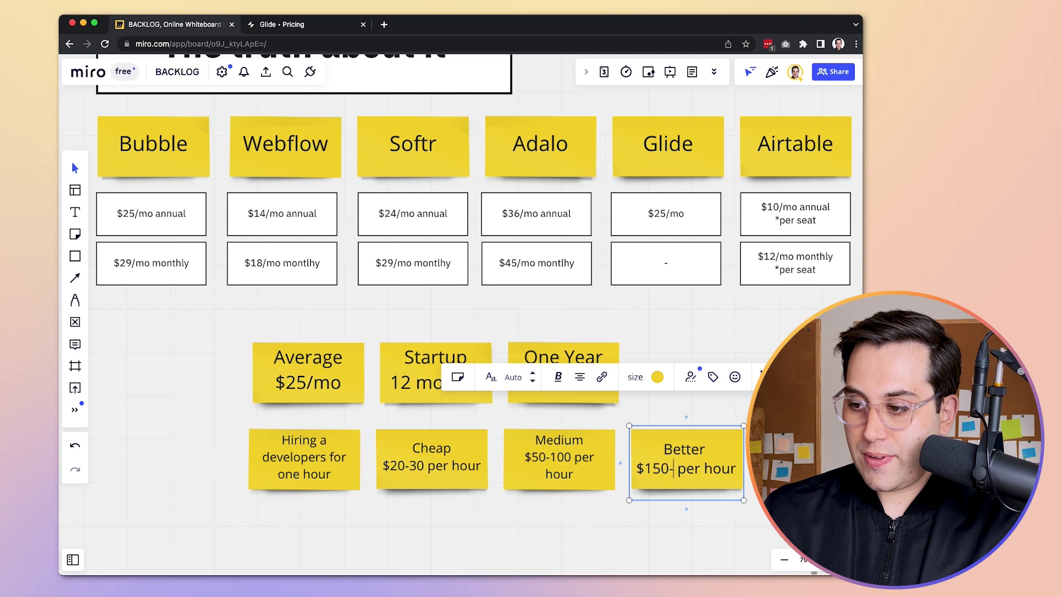
type("3")
key("BackSpace")
type("200/300")
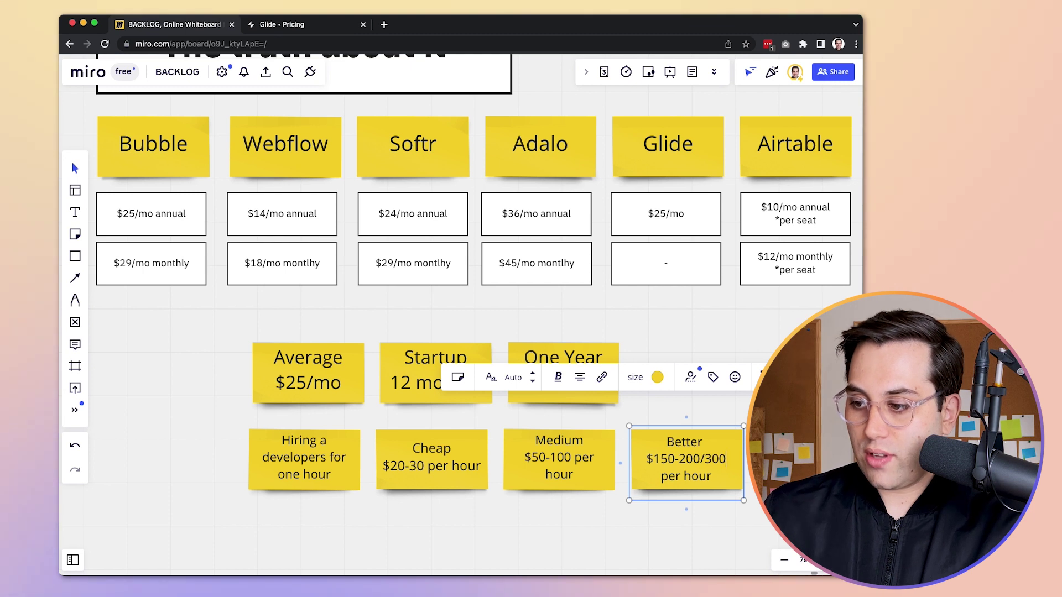
key("Escape")
scroll(606, 259, "down", 4)
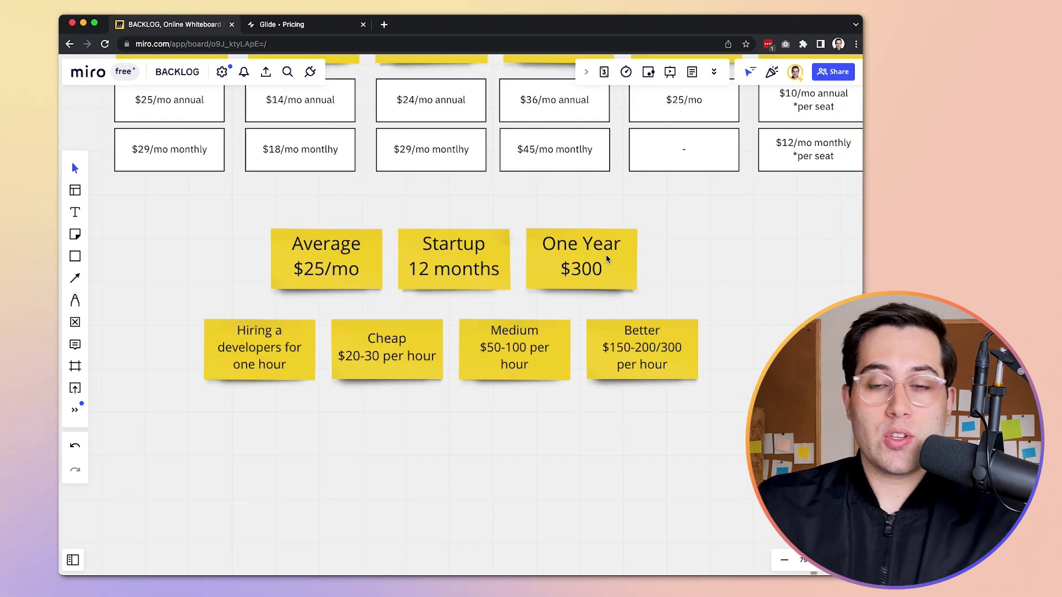